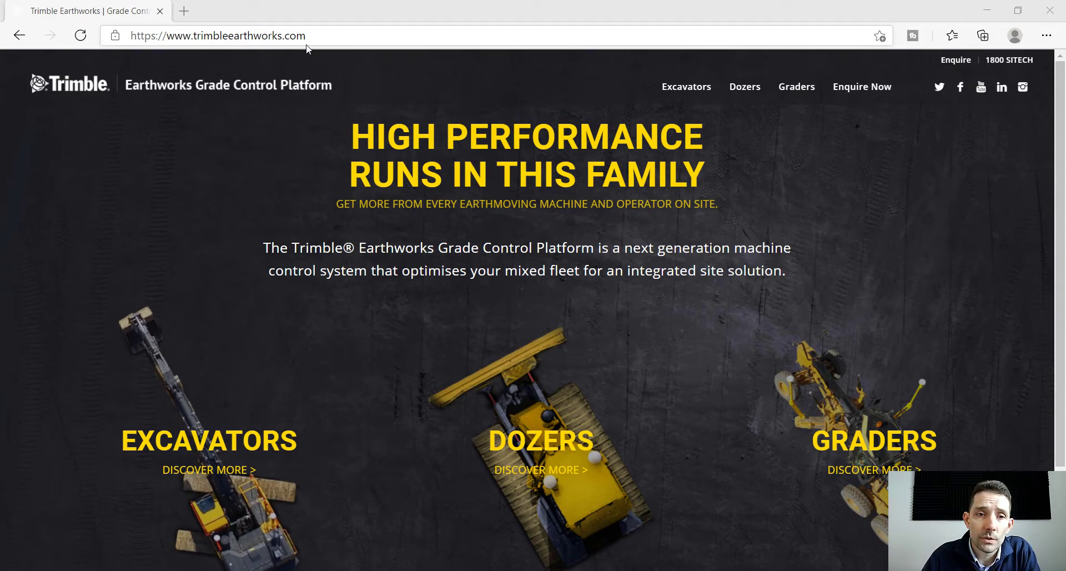
# - Look over the Trimble Earthworks website and its dozers page down to the Dig Deeper downloads
pyautogui.scroll(-2, 471, 148)
pyautogui.scroll(2, 471, 149)
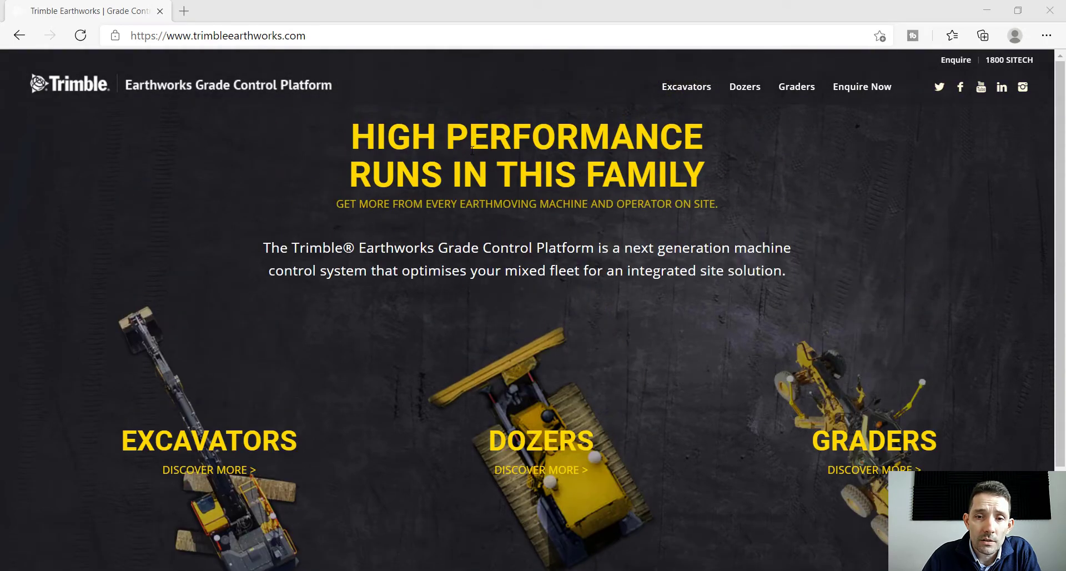
pyautogui.scroll(-2, 546, 124)
pyautogui.scroll(2, 578, 205)
pyautogui.scroll(-2, 805, 274)
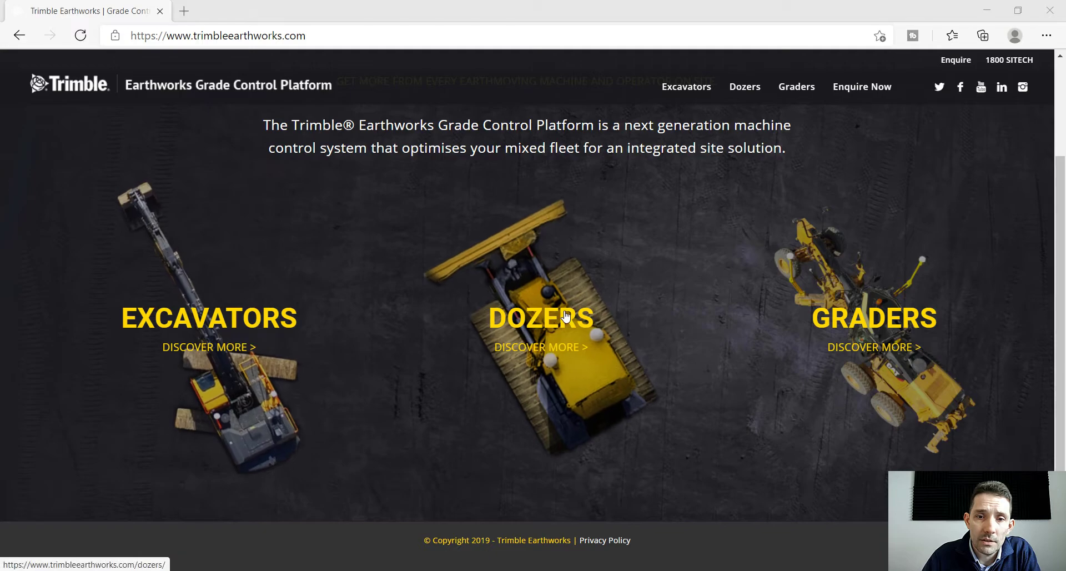
pyautogui.click(573, 331)
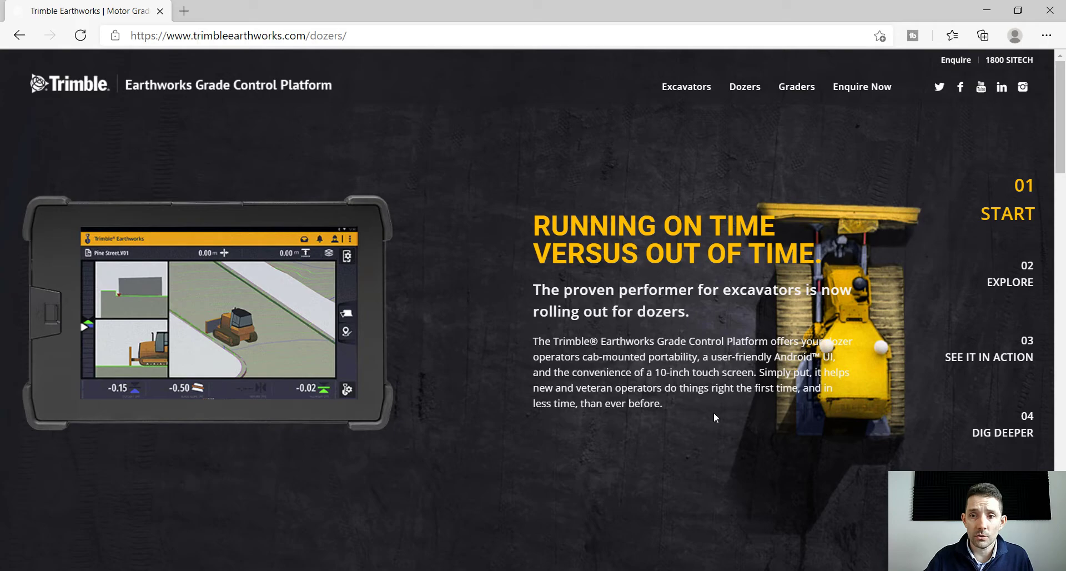
pyautogui.scroll(-2, 714, 412)
pyautogui.scroll(-5, 686, 355)
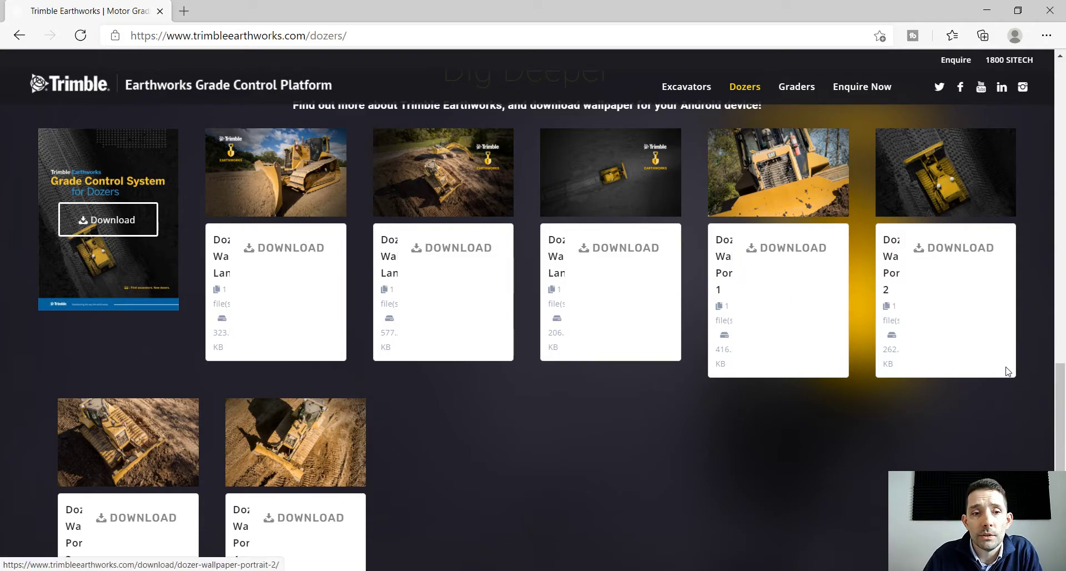
# - Switch to Trimble Business Center and expand the 2020 - Evansburg job site in the project tree
pyautogui.click(985, 11)
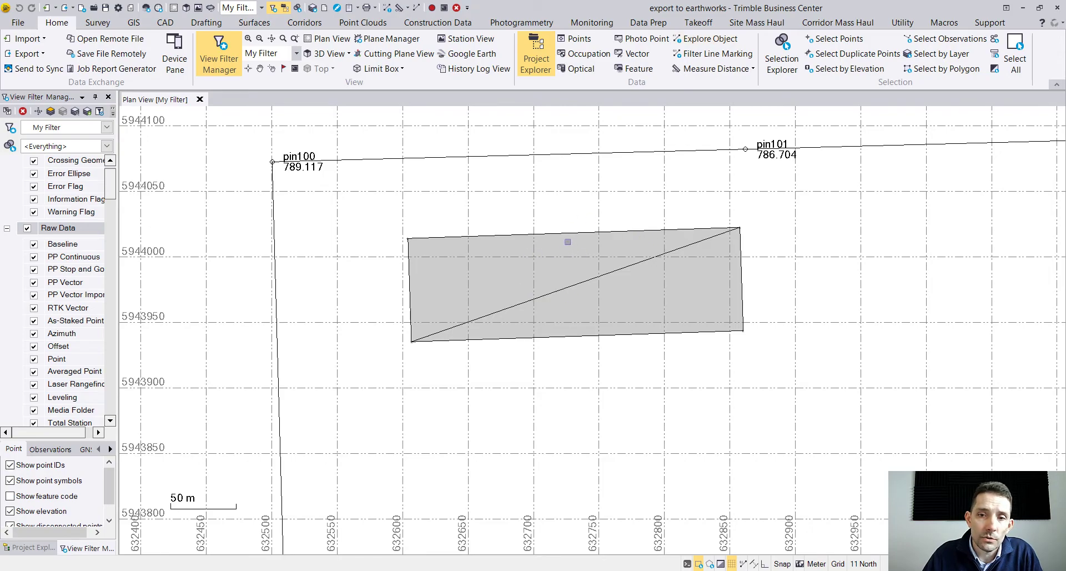
pyautogui.scroll(2, 578, 223)
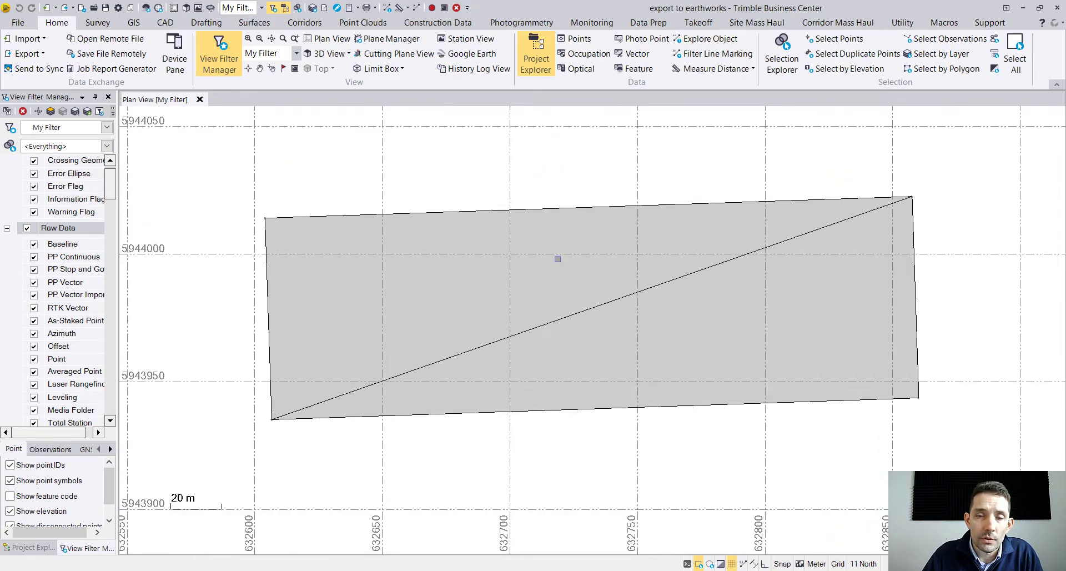
pyautogui.scroll(-2, 558, 259)
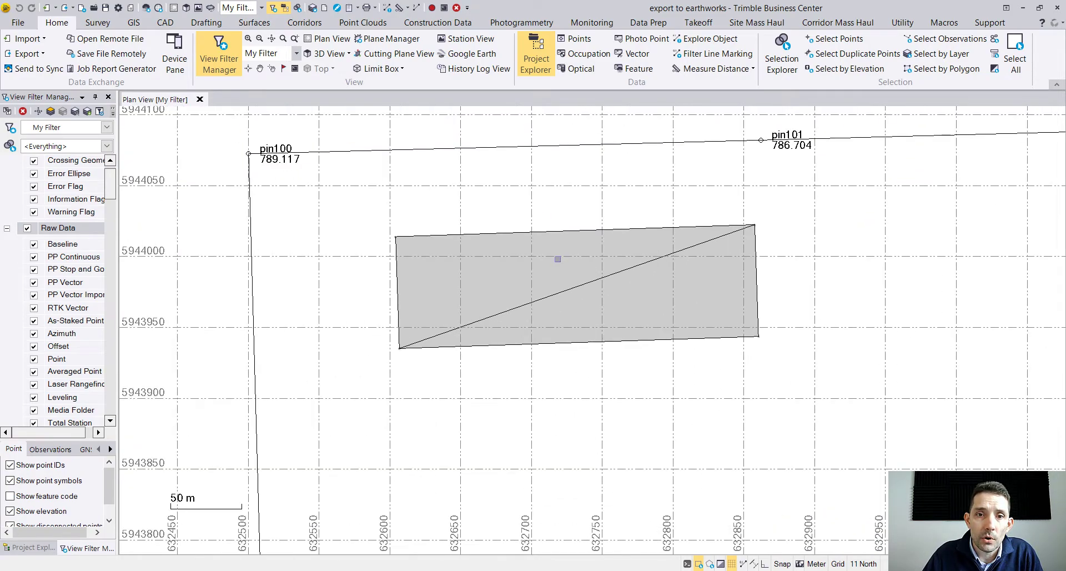
pyautogui.click(34, 548)
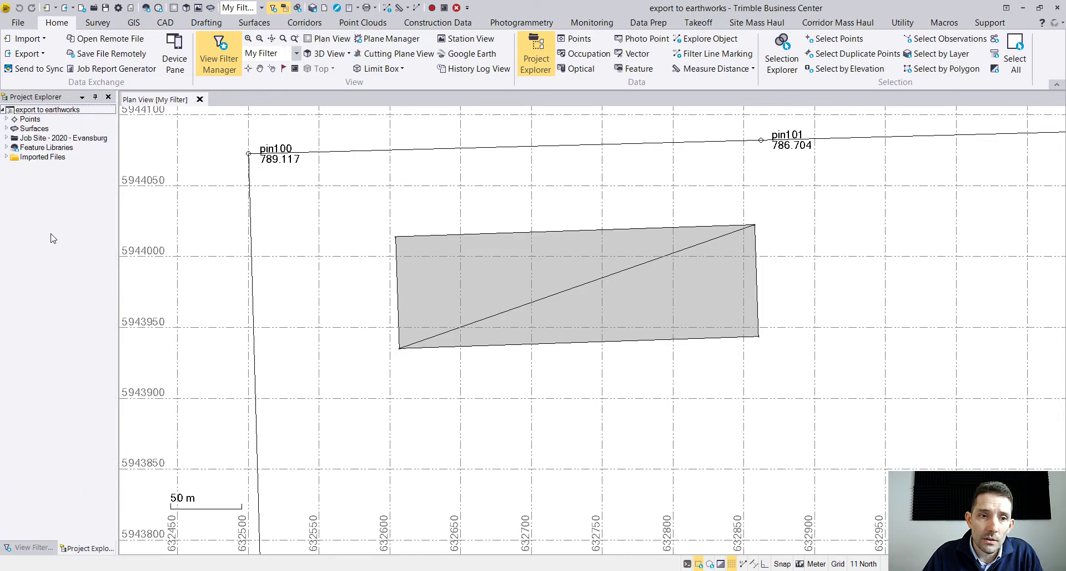
pyautogui.click(7, 138)
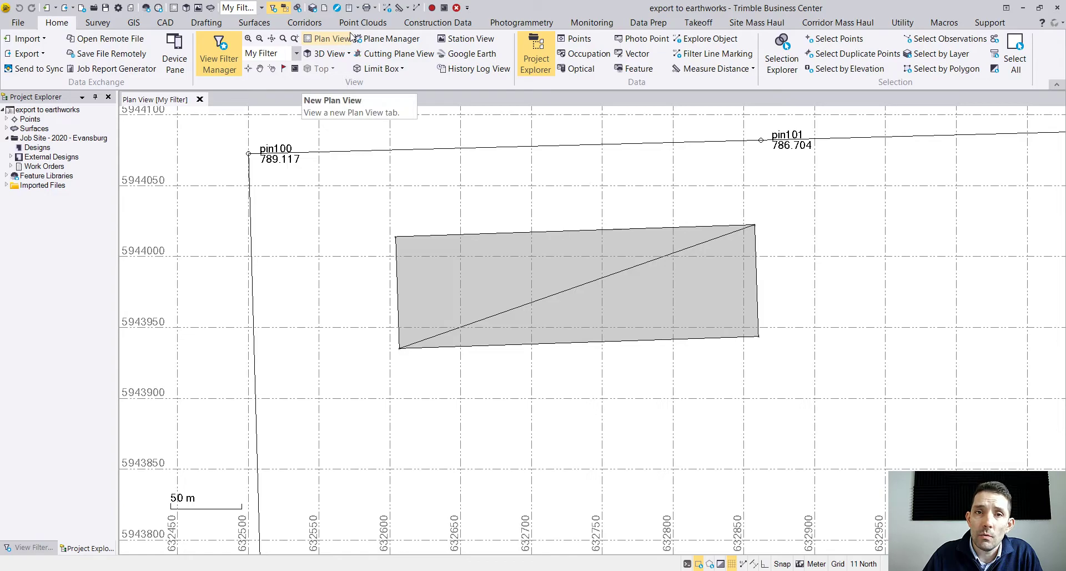
# - Create a job site design named "FD - eartworks test" and assign it to the PC site controller
pyautogui.click(432, 25)
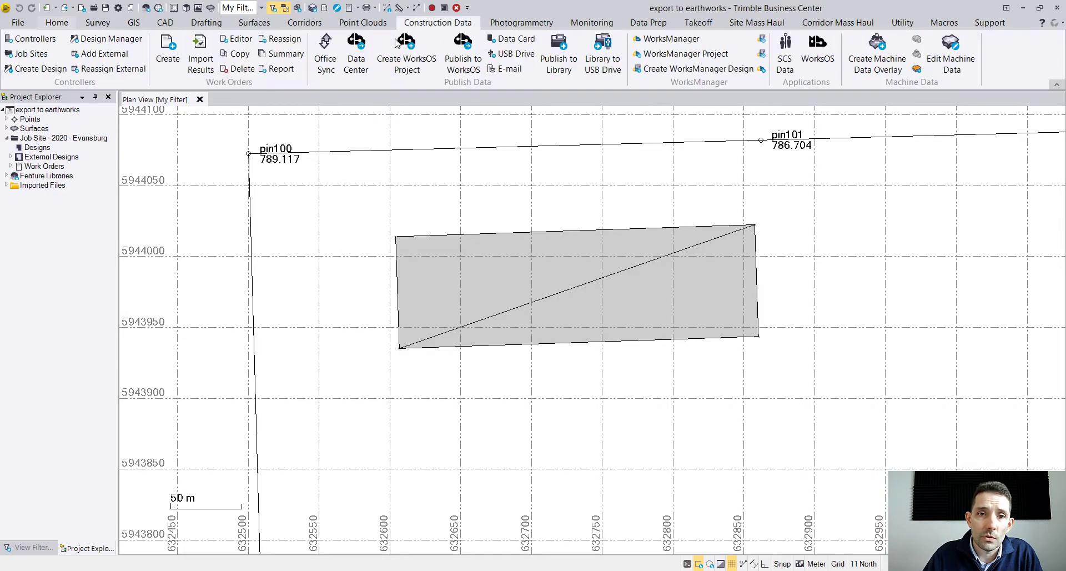
pyautogui.click(39, 70)
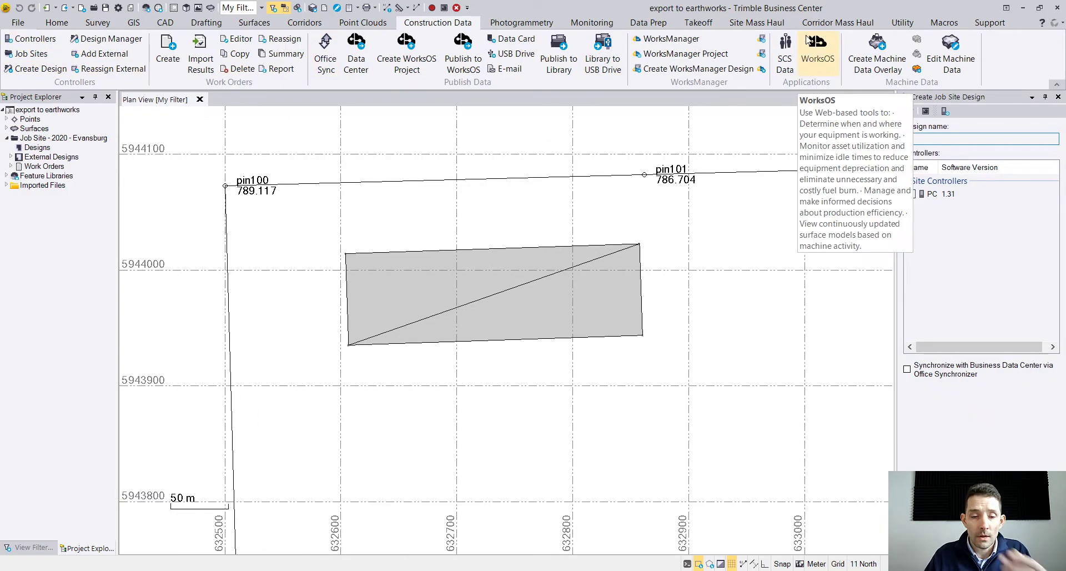
pyautogui.write('FD ')
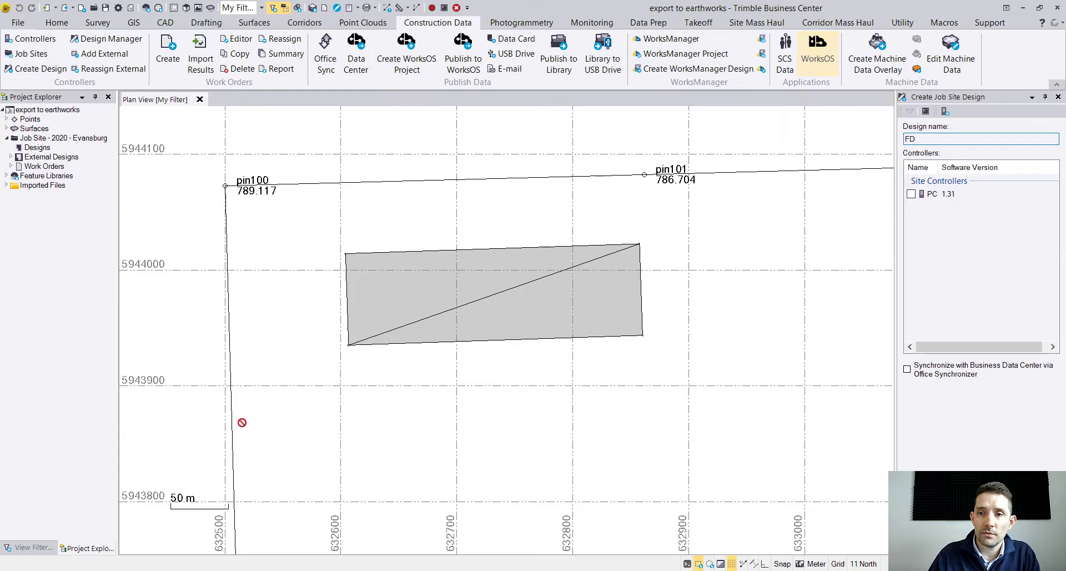
pyautogui.write('- eartworks test')
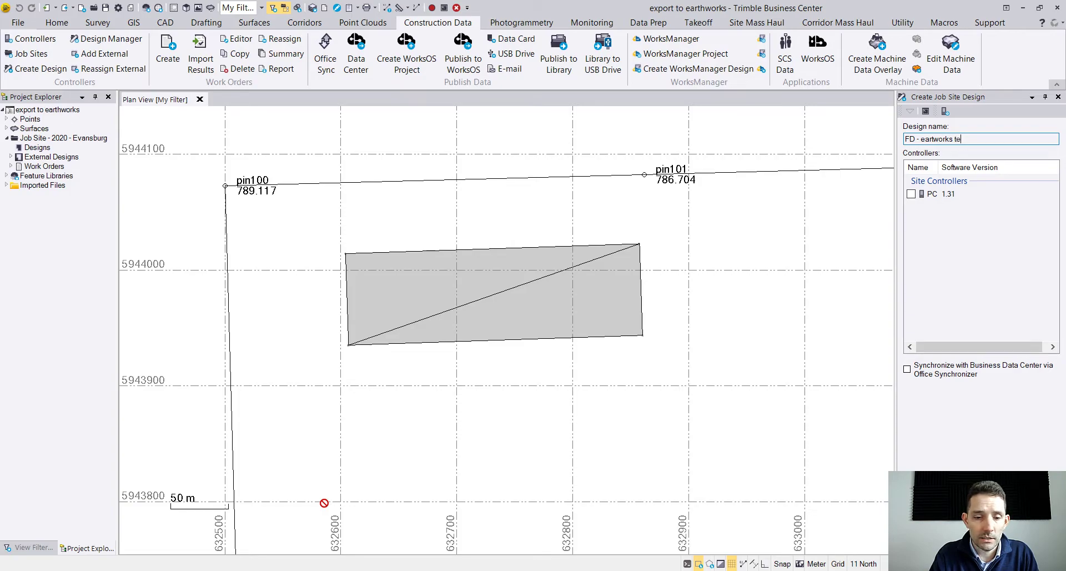
pyautogui.click(911, 194)
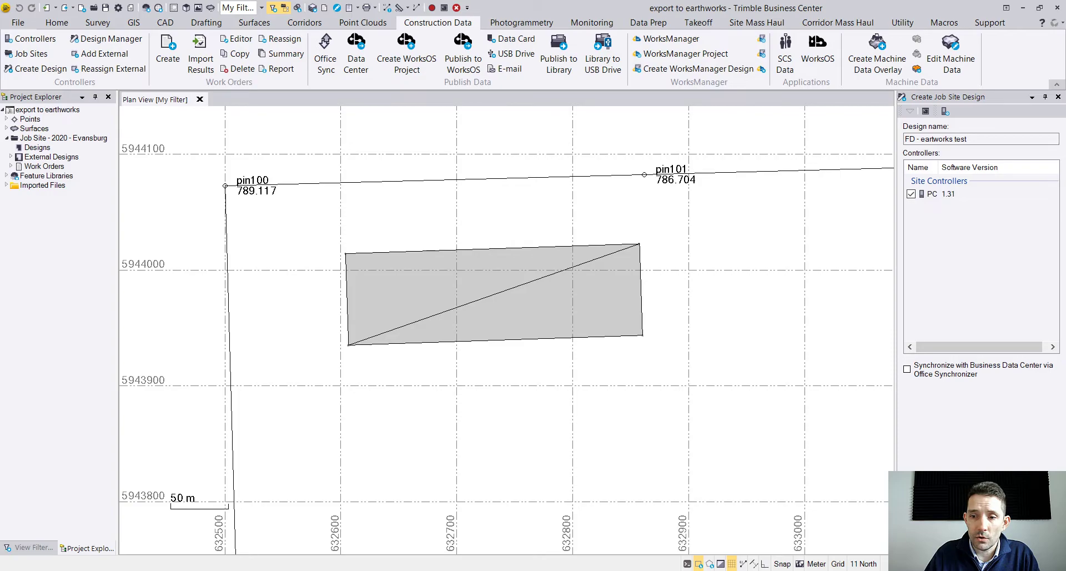
pyautogui.click(999, 541)
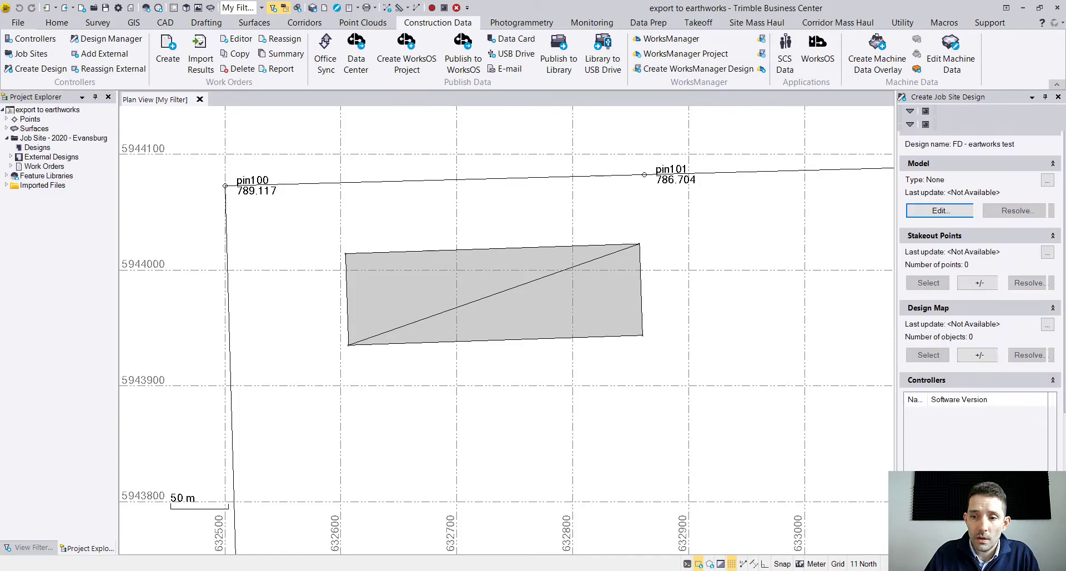
pyautogui.click(1058, 97)
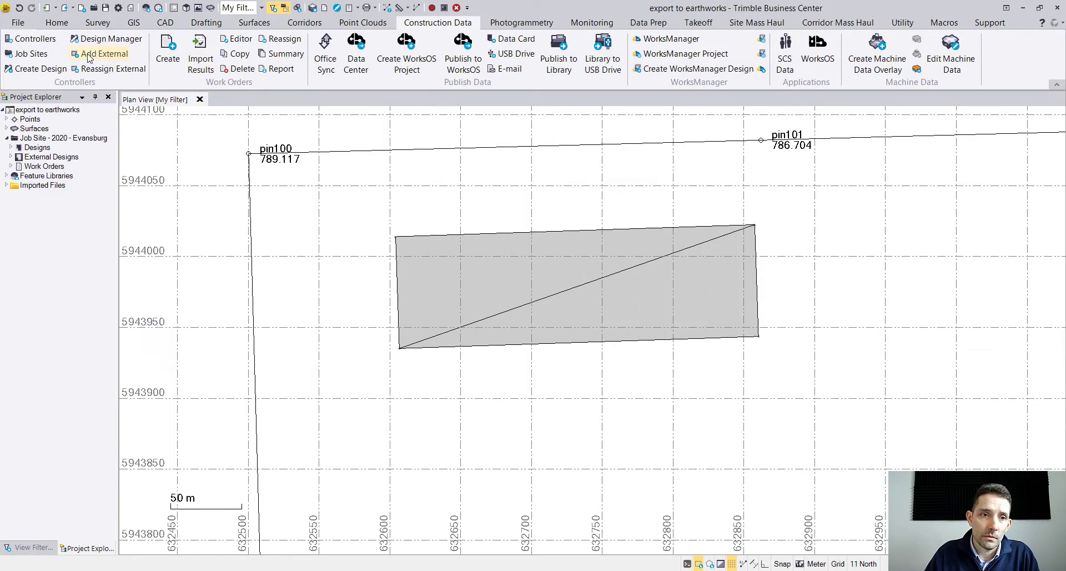
# - Set the model of the "FD - eartworks test" design to the Finished Design surface, with the default file name and no clipping boundary
pyautogui.click(106, 39)
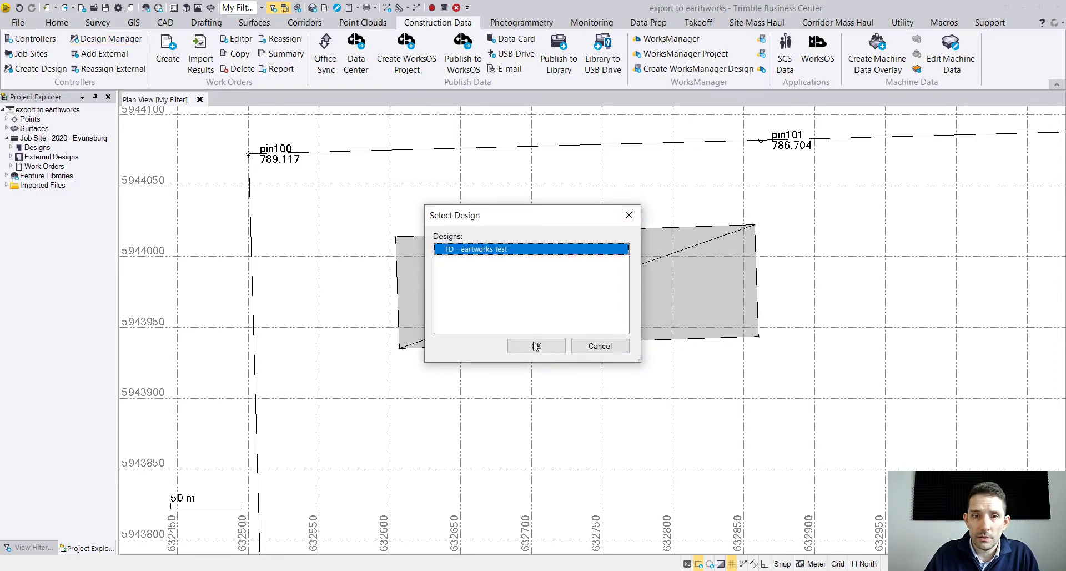
pyautogui.click(536, 346)
pyautogui.click(937, 211)
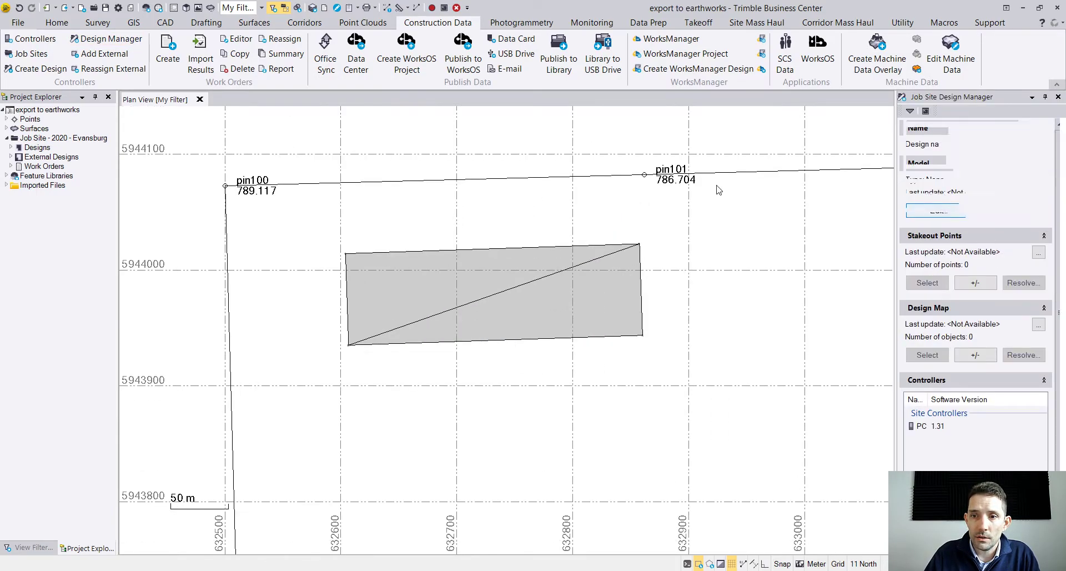
pyautogui.click(925, 173)
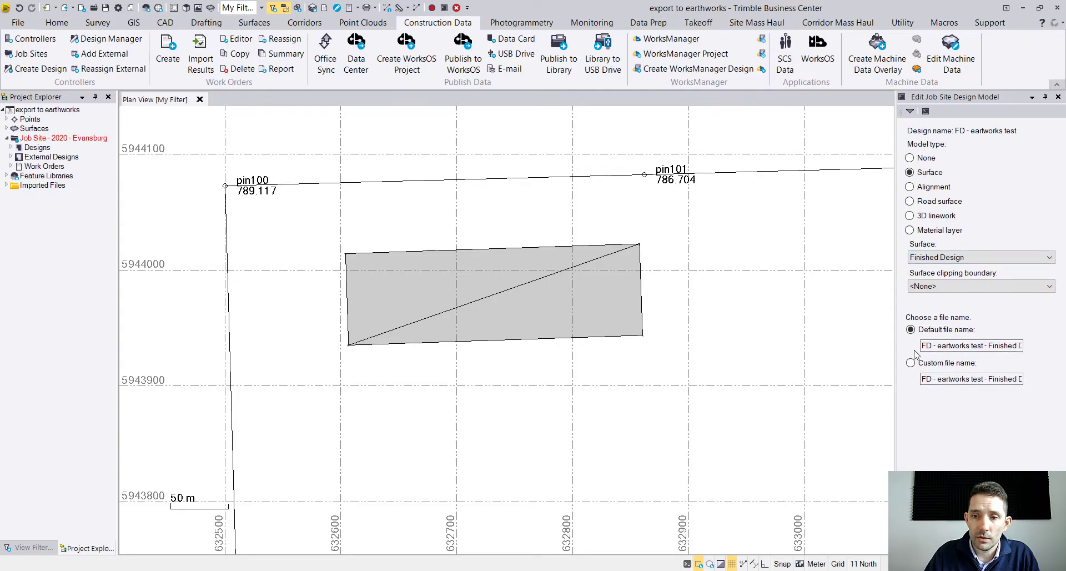
pyautogui.press('Return')
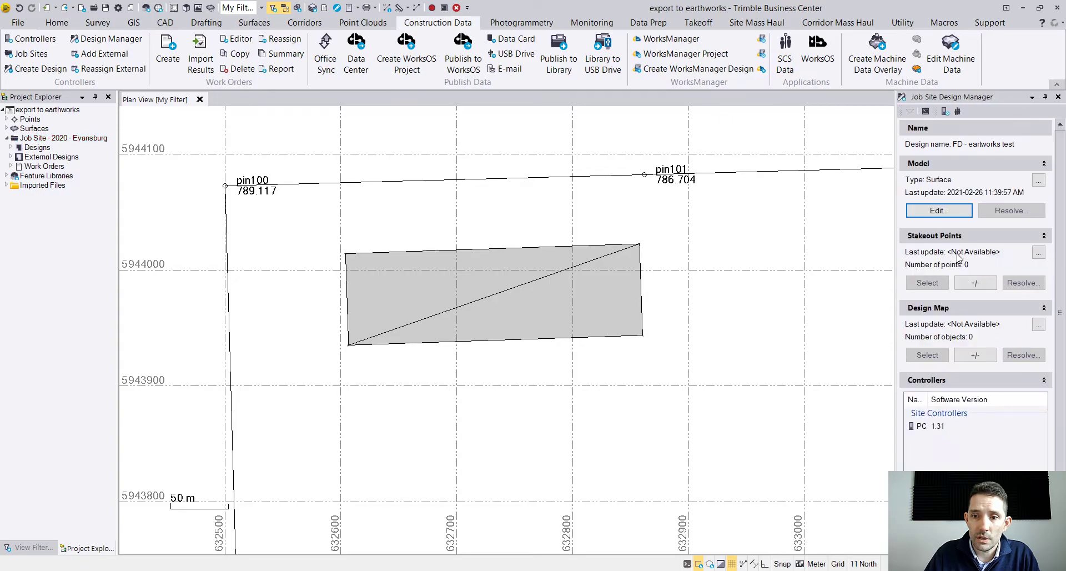
# - Add the rectangular pad surface and the boundary lines running from pin100 to the design map
pyautogui.click(976, 355)
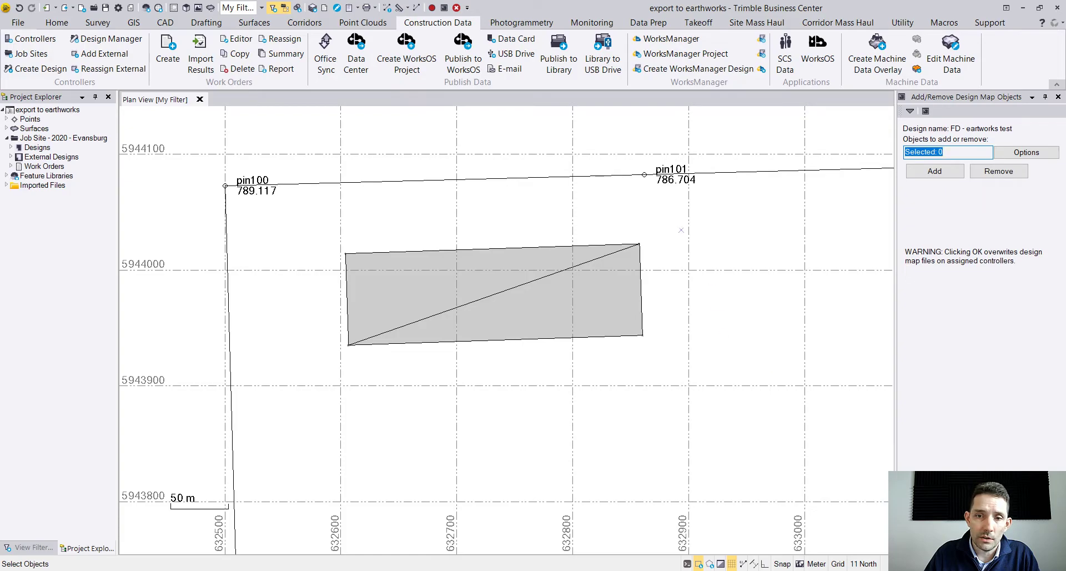
pyautogui.moveTo(682, 230); pyautogui.dragTo(322, 413)
pyautogui.click(560, 172)
pyautogui.click(227, 269)
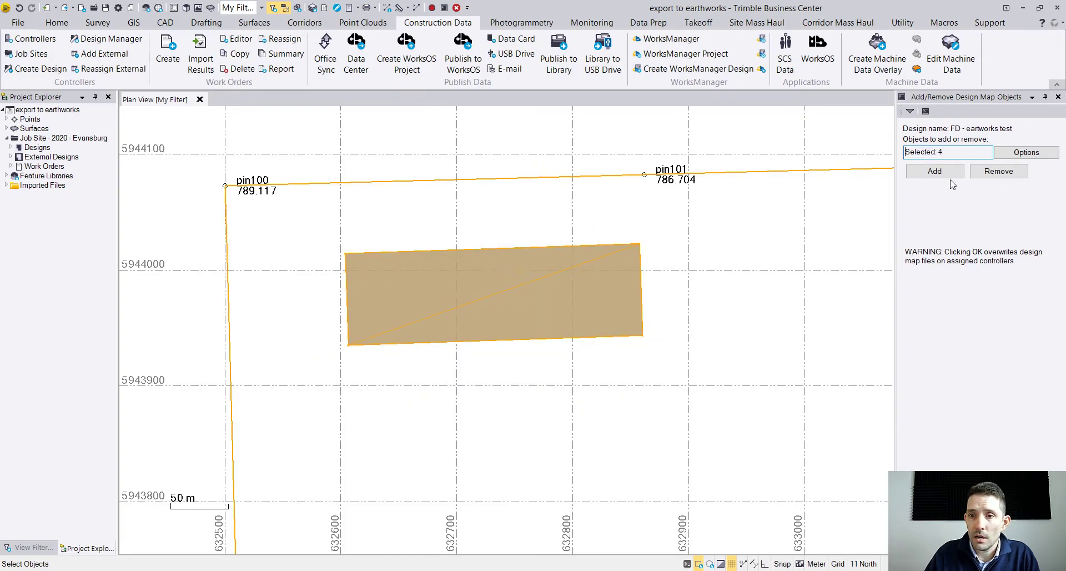
pyautogui.click(935, 172)
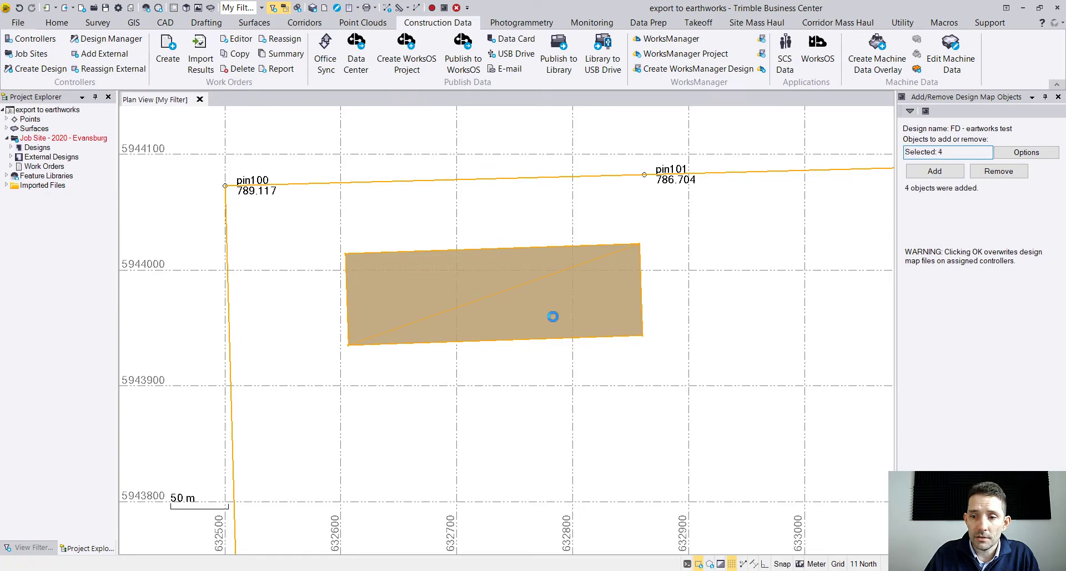
# - Add the boundary line between pin102 and pin104 and the line running west from pin104 to the design map
pyautogui.scroll(-5, 570, 324)
pyautogui.scroll(-2, 572, 324)
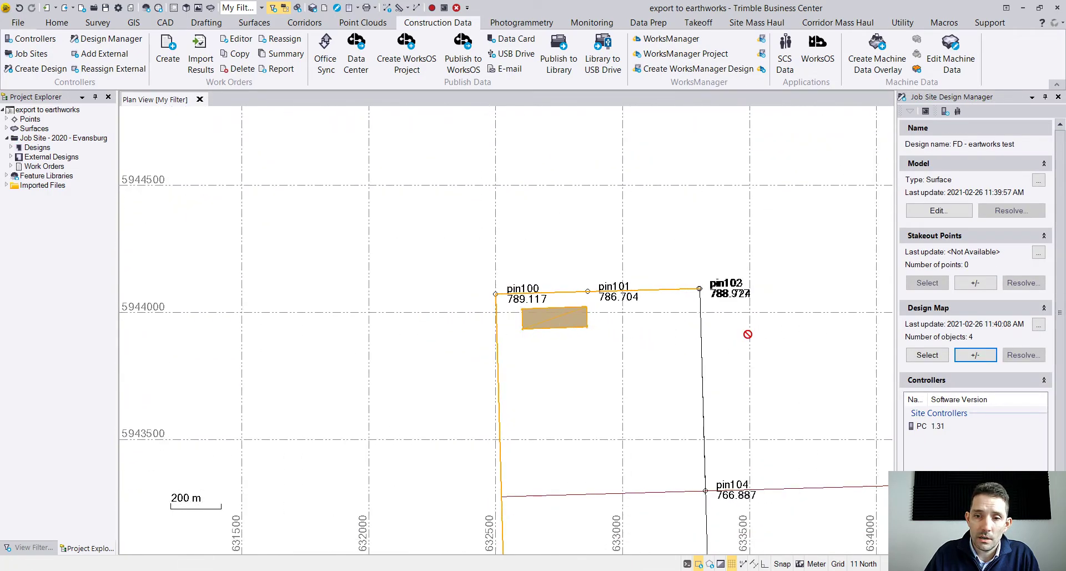
pyautogui.click(975, 355)
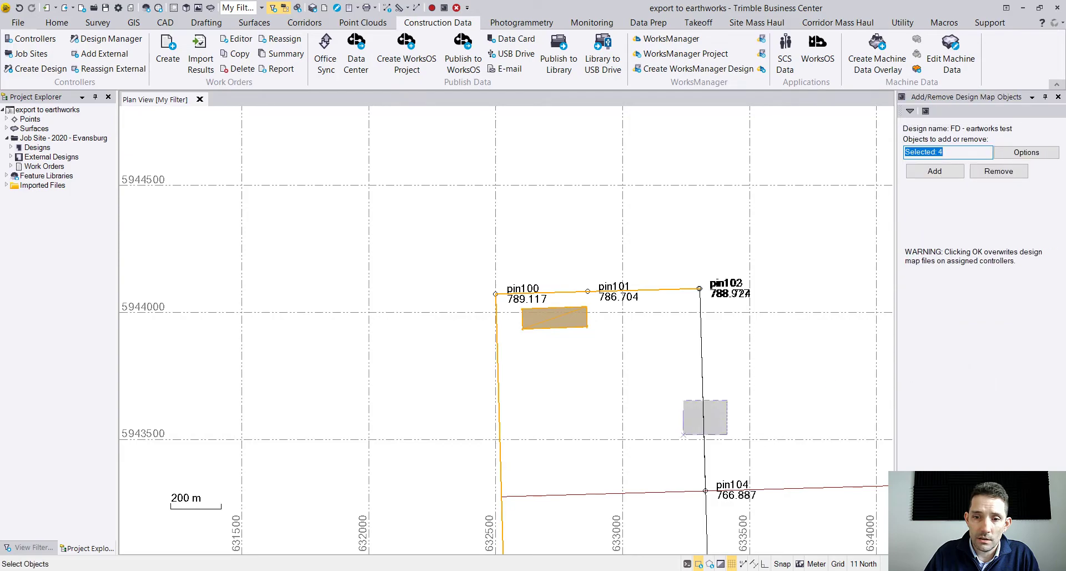
pyautogui.click(702, 412)
pyautogui.click(590, 494)
pyautogui.click(933, 172)
pyautogui.press('Return')
pyautogui.click(1058, 97)
# - Expand the job site's Designs group and clear the object selection in the plan view
pyautogui.click(16, 148)
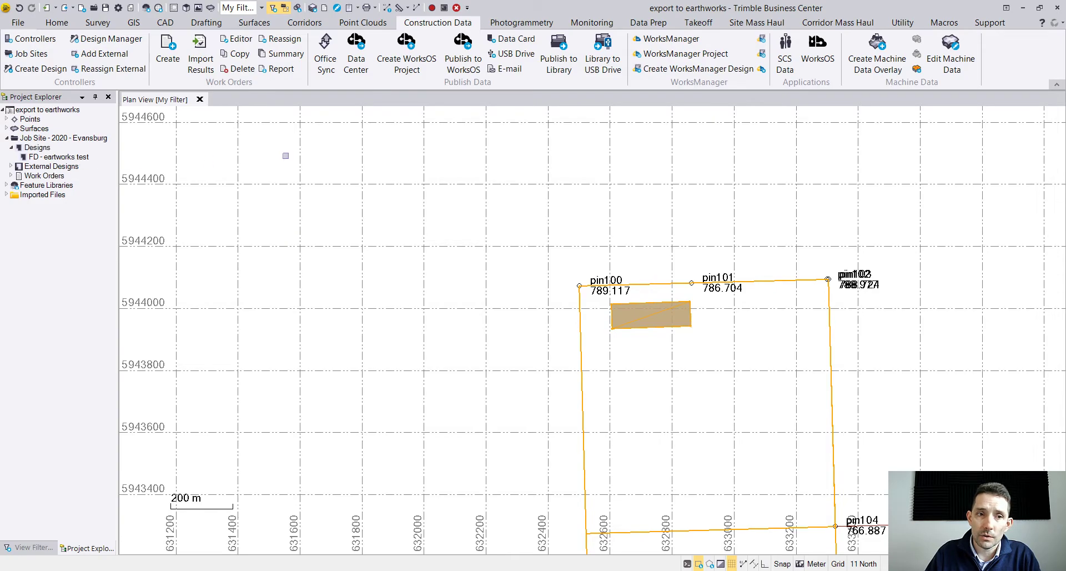
pyautogui.scroll(4, 683, 303)
pyautogui.click(792, 295)
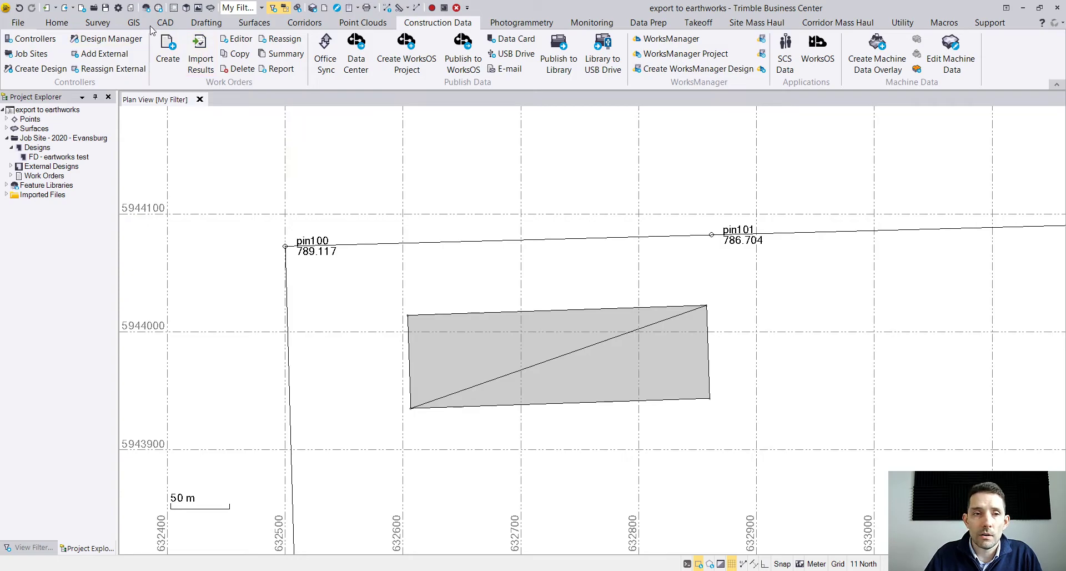
# - Examine the construction export formats, including the Machine Job Site Design exporter, without exporting anything
pyautogui.click(65, 9)
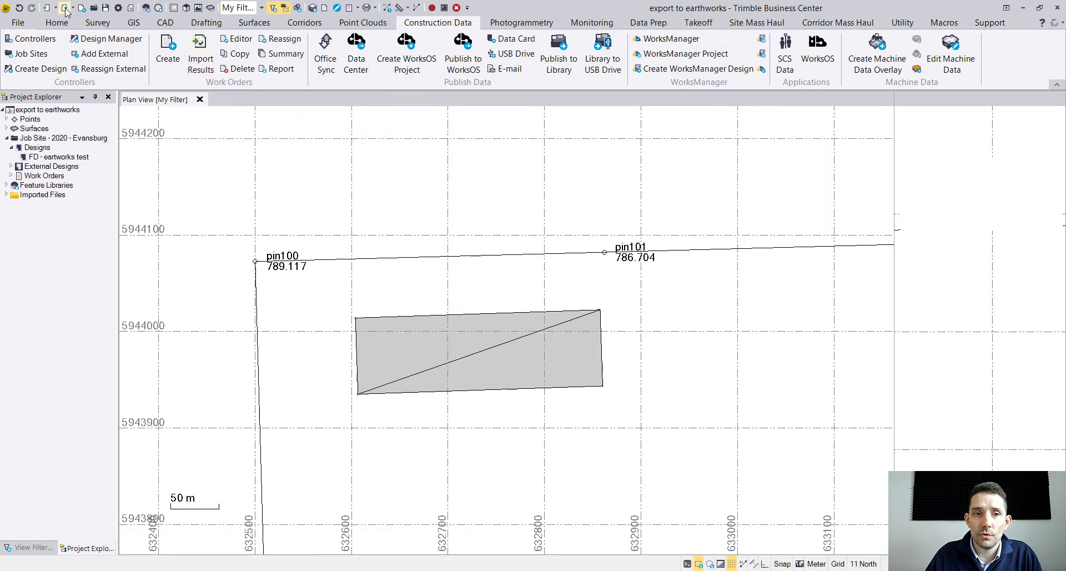
pyautogui.click(65, 9)
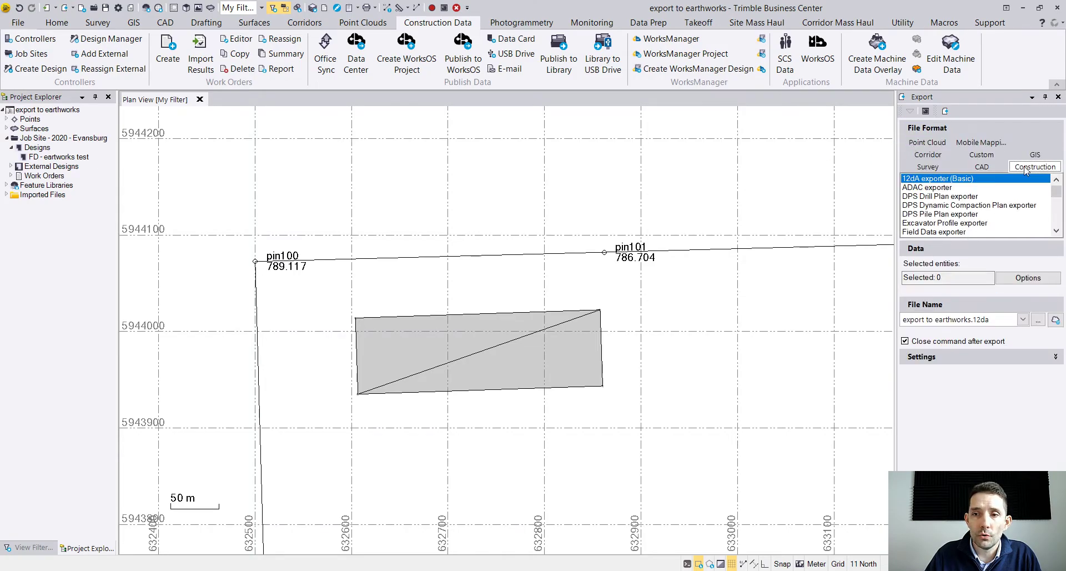
pyautogui.scroll(-4, 944, 214)
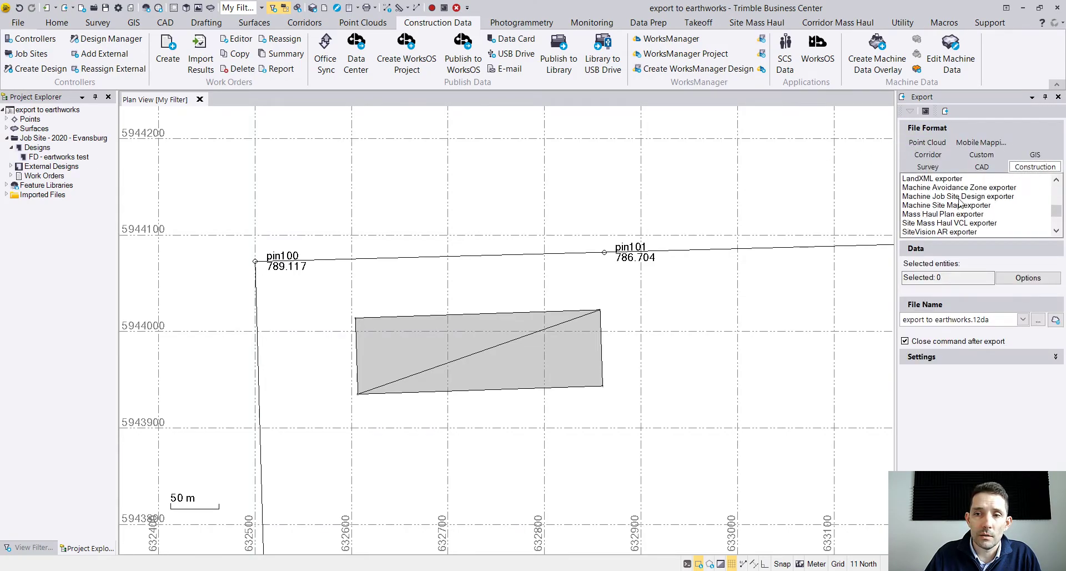
pyautogui.click(1058, 97)
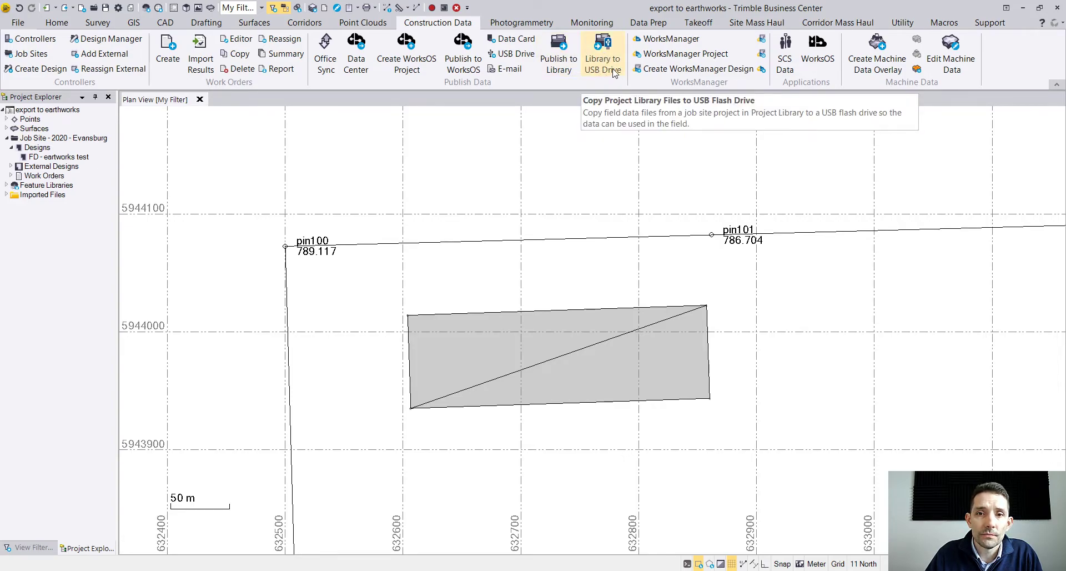
# - Try to publish the field data to the project library
pyautogui.click(559, 56)
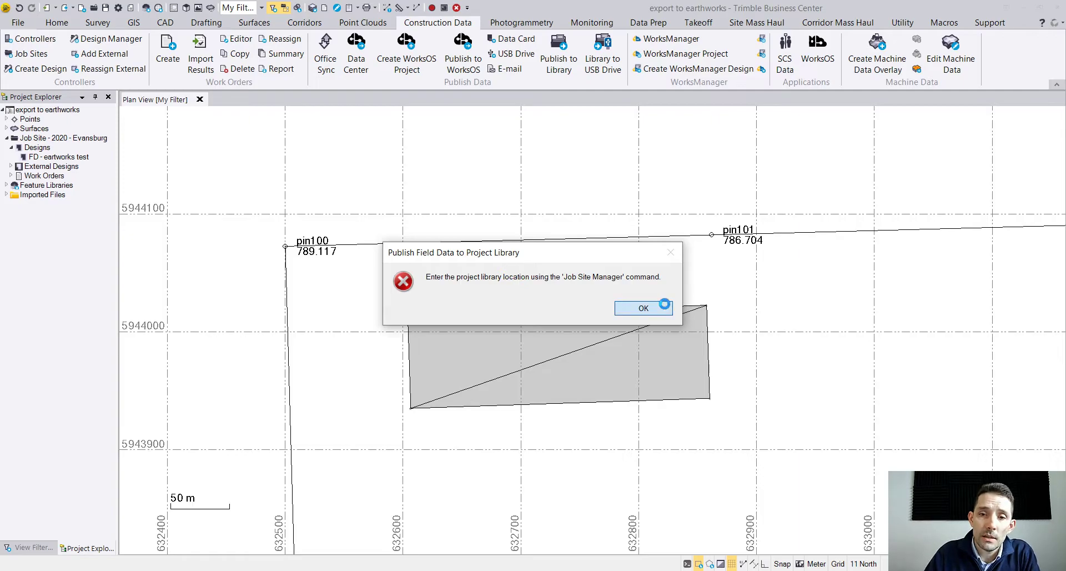
pyautogui.click(668, 307)
# - Set the job site's project library type to Folder with a new project named 2020 - Evansburg
pyautogui.doubleClick(60, 137)
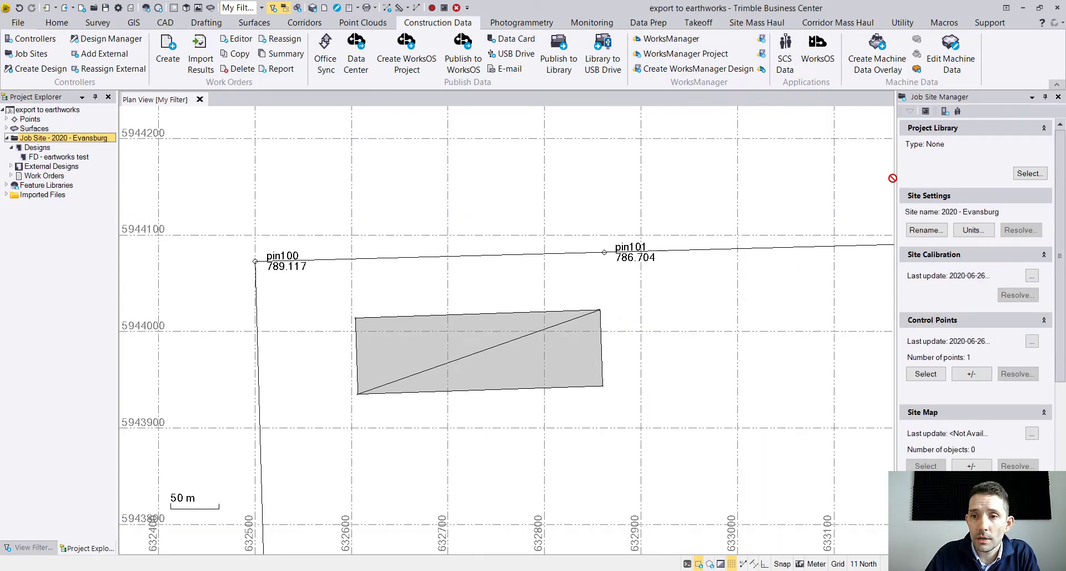
pyautogui.moveTo(849, 178); pyautogui.dragTo(850, 178)
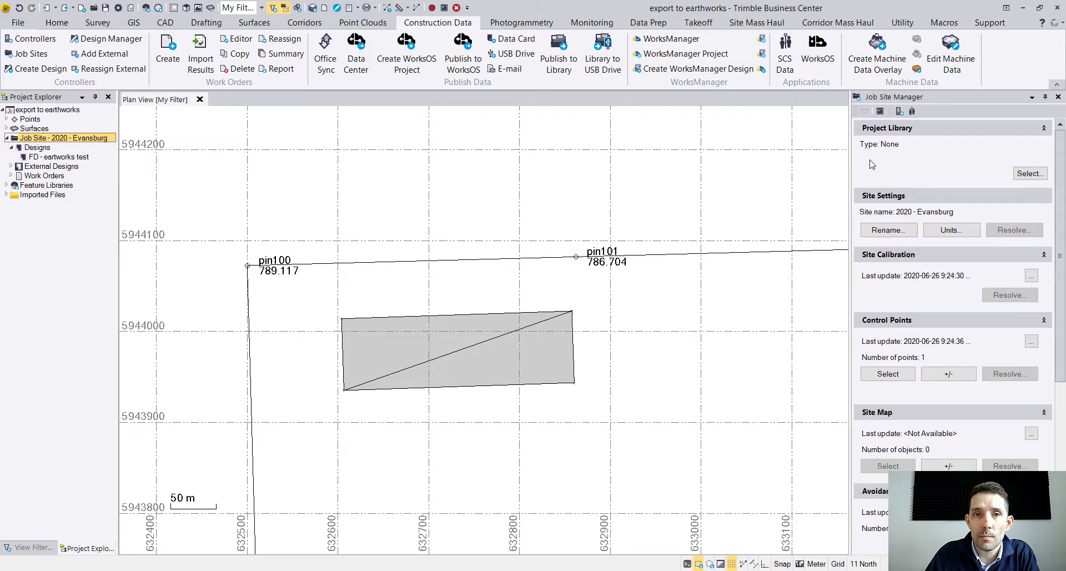
pyautogui.click(1027, 174)
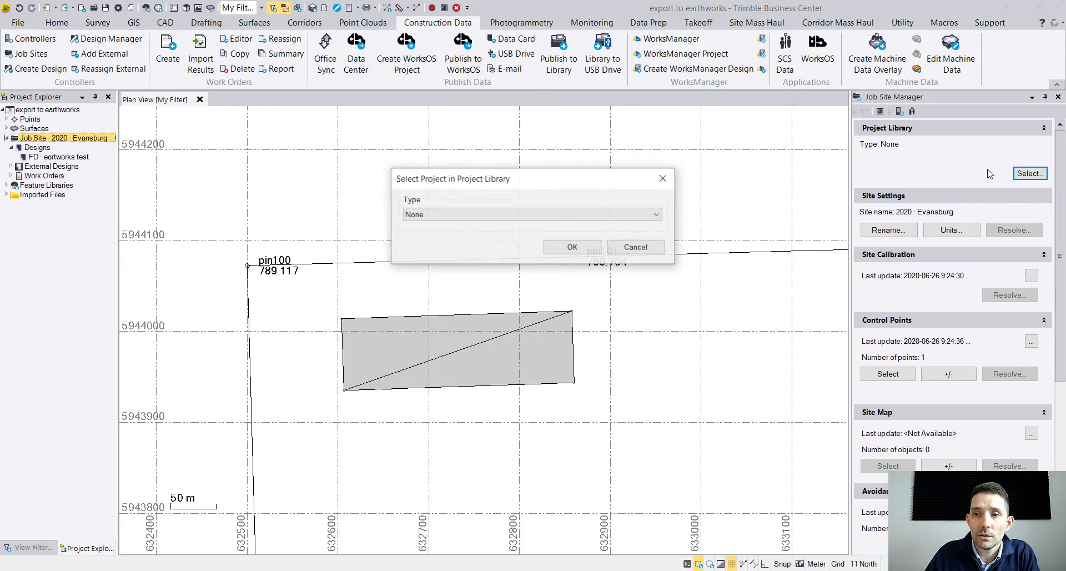
pyautogui.click(492, 215)
pyautogui.click(454, 234)
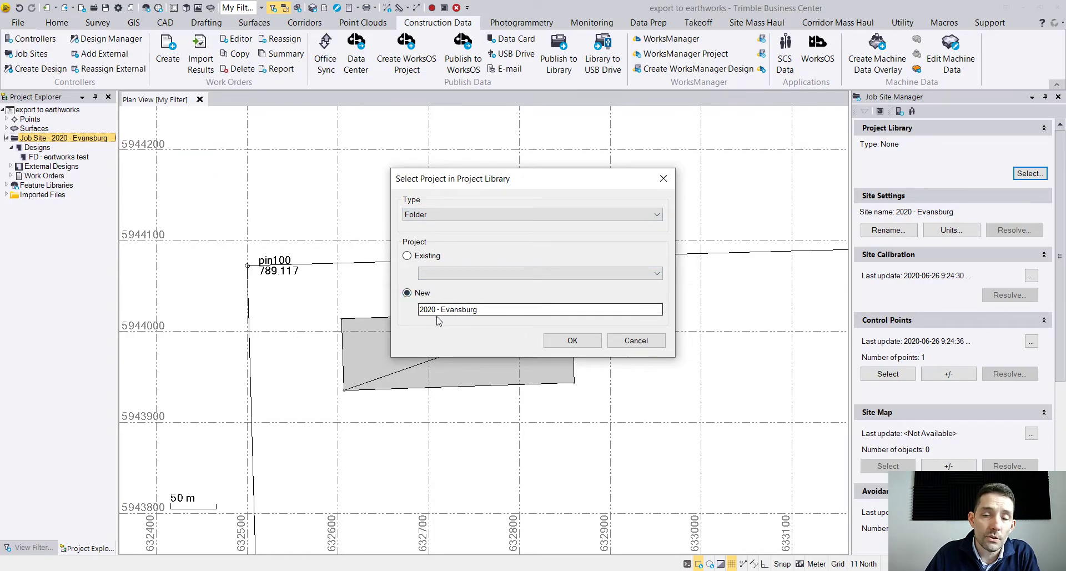
pyautogui.click(574, 340)
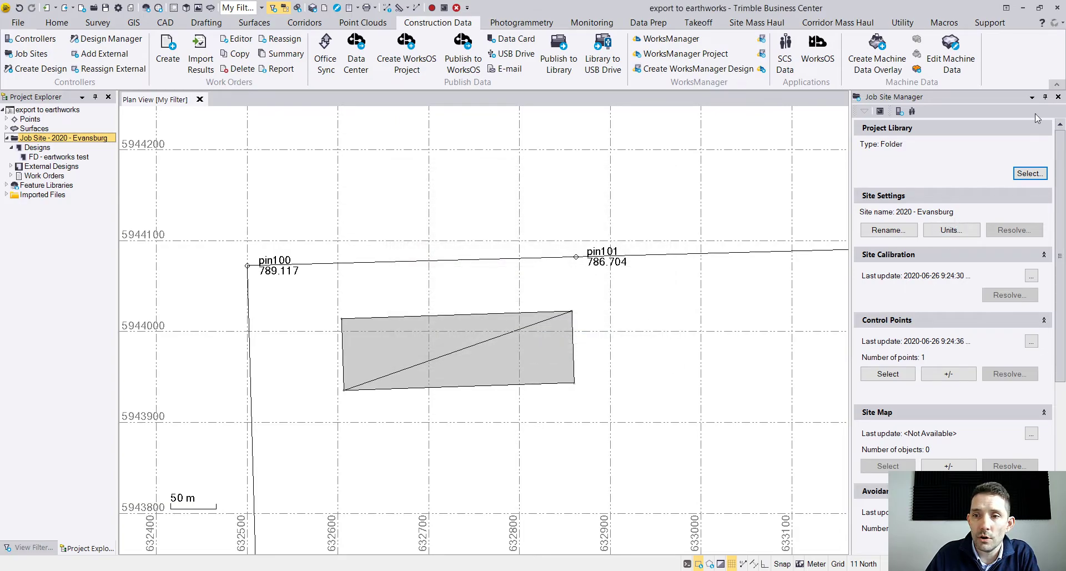
pyautogui.click(1057, 98)
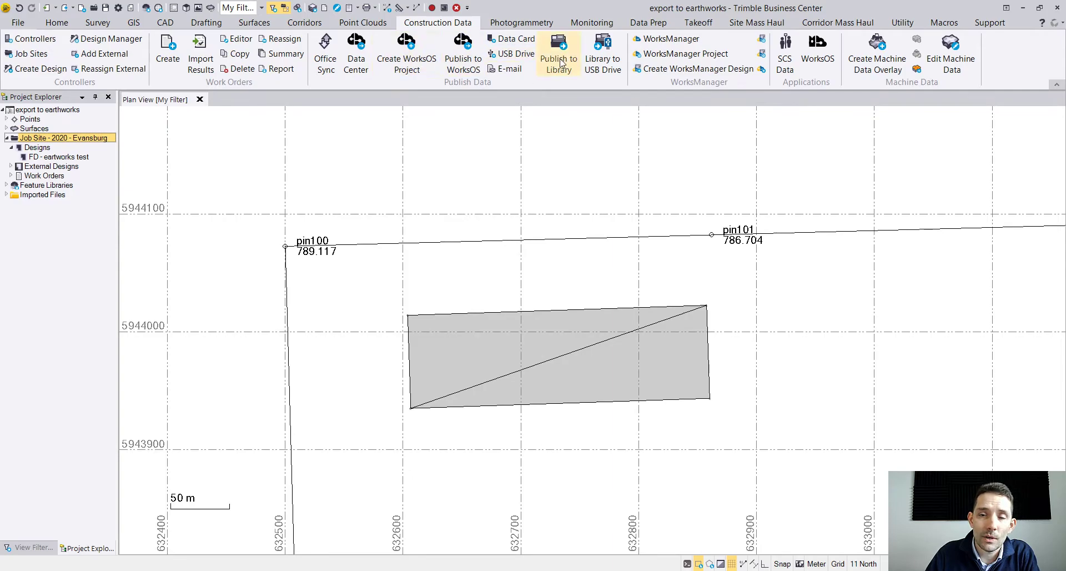
# - Publish the site calibration, control points, site map and FD - eartworks test design to the project library
pyautogui.click(558, 61)
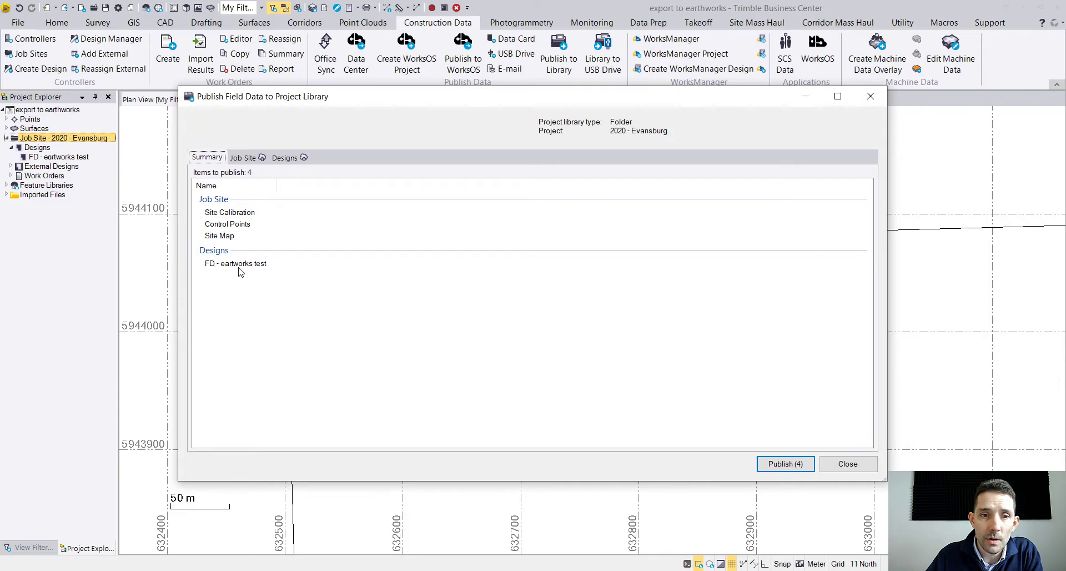
pyautogui.click(253, 160)
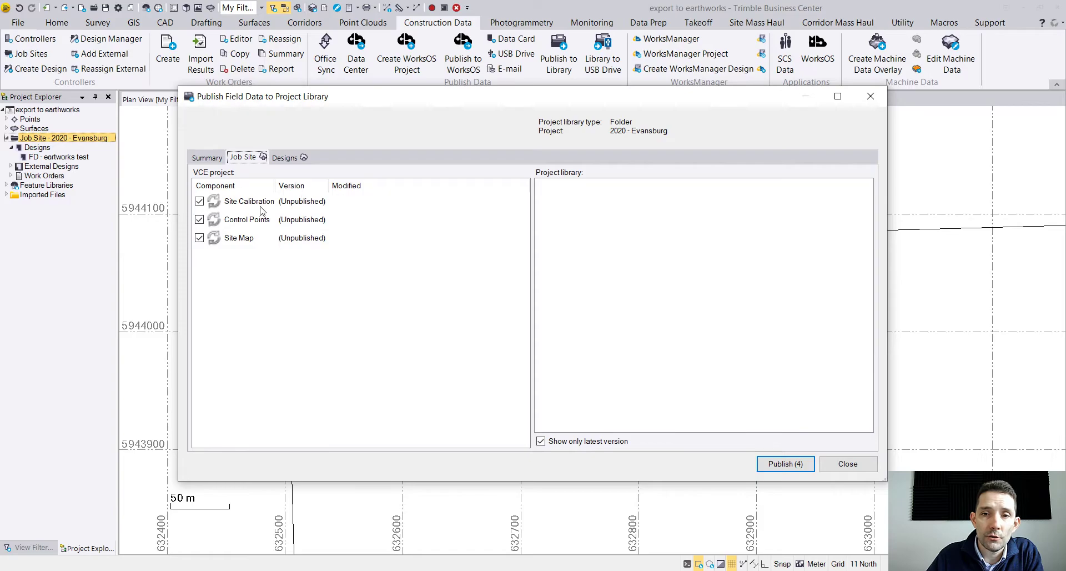
pyautogui.click(282, 160)
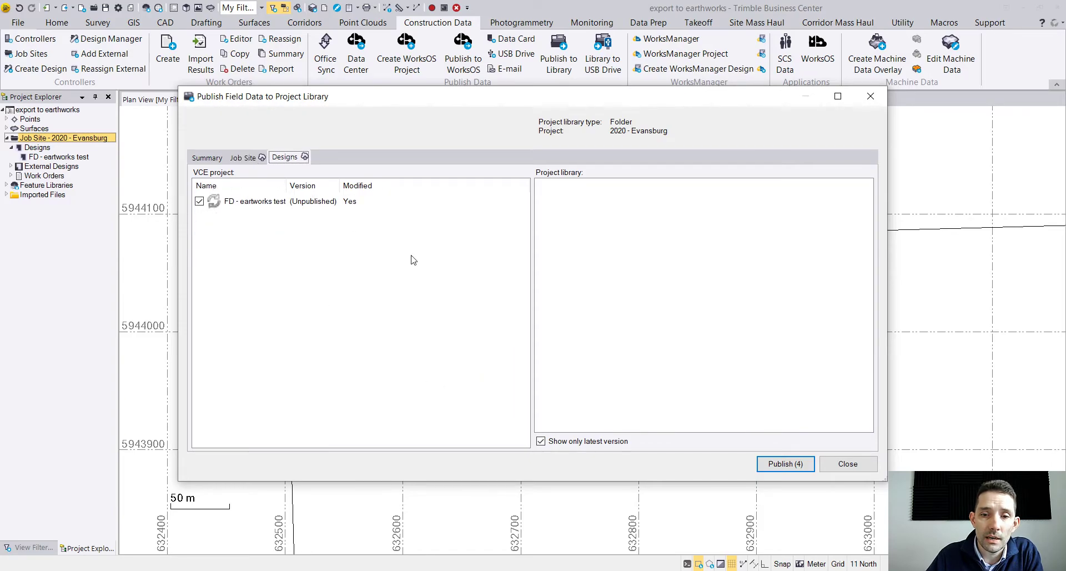
pyautogui.click(325, 203)
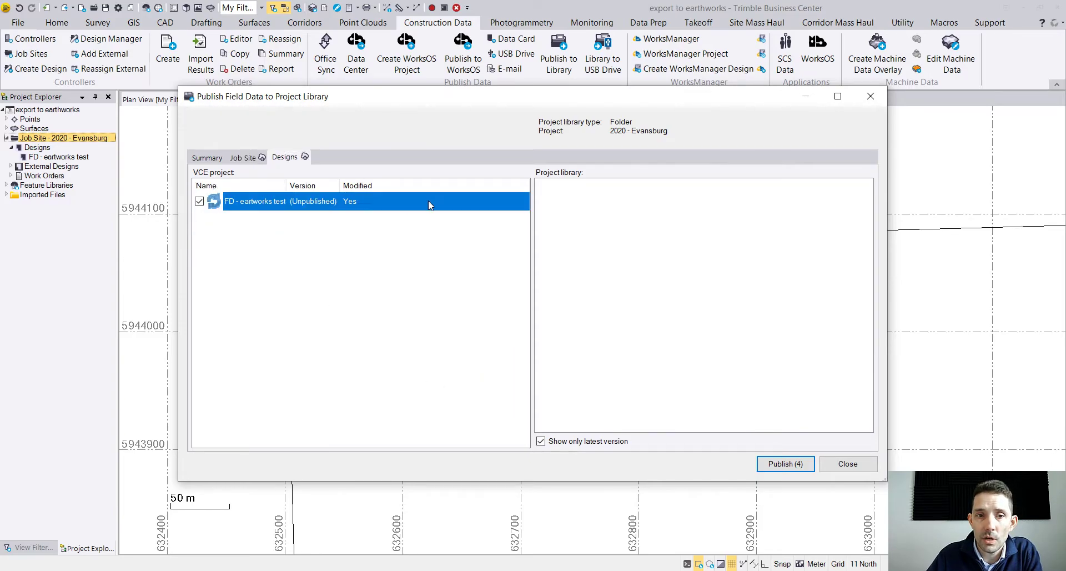
pyautogui.click(776, 465)
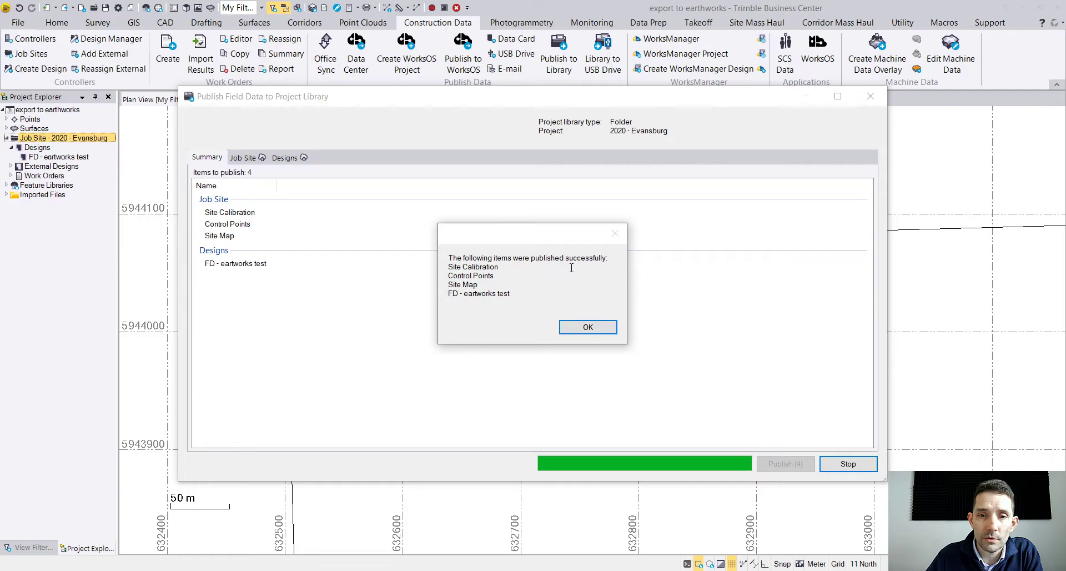
pyautogui.click(587, 327)
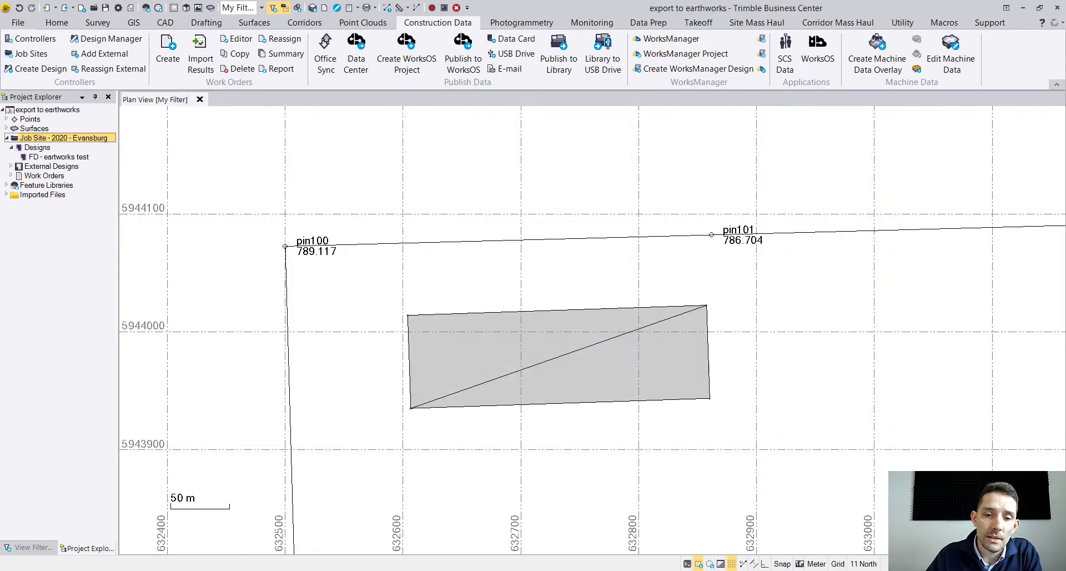
# - In File Explorer, examine the published files under C:\ProjectLibrary\Projects\2020 - Evansburg\OfficeData, including its Designs folder
pyautogui.press('super+e')
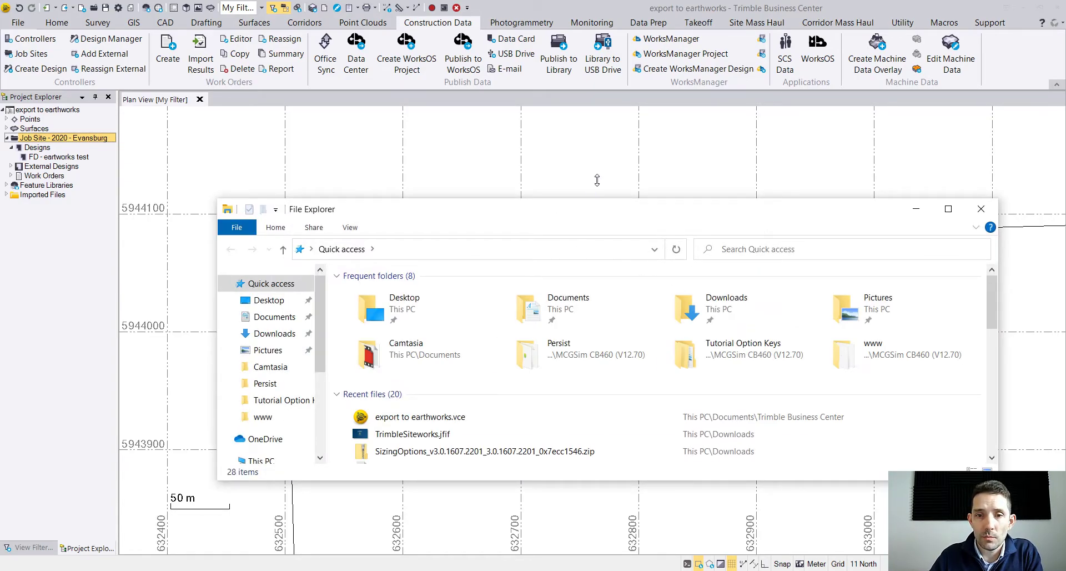
pyautogui.moveTo(597, 180); pyautogui.dragTo(597, 19)
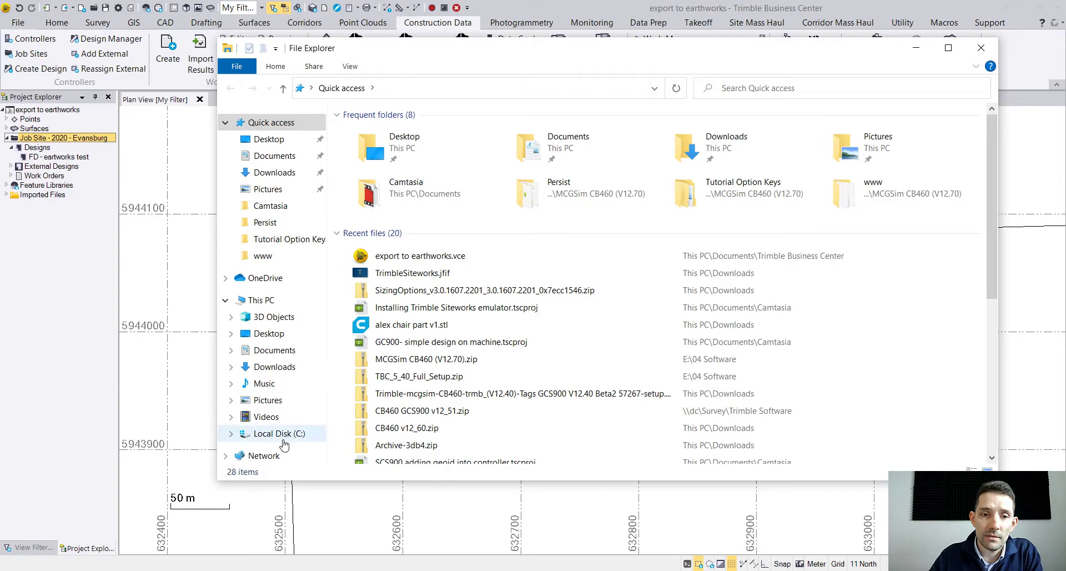
pyautogui.click(283, 440)
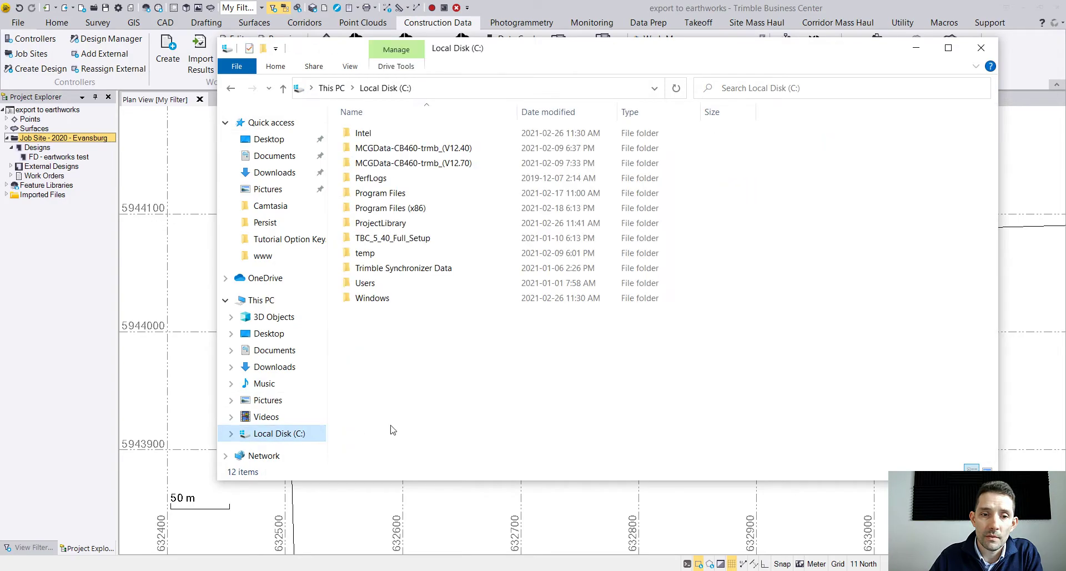
pyautogui.doubleClick(388, 223)
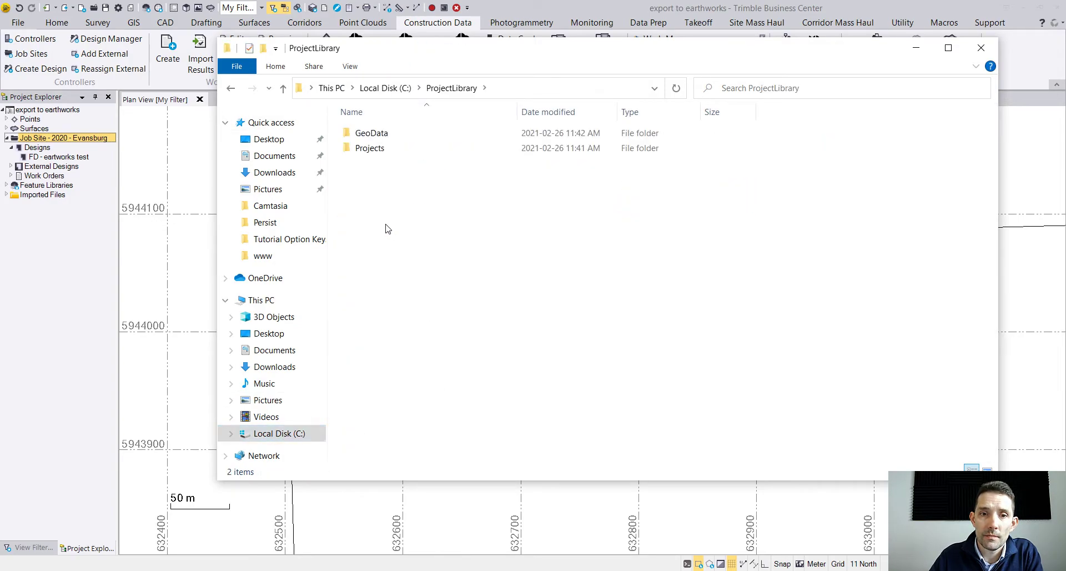
pyautogui.doubleClick(370, 148)
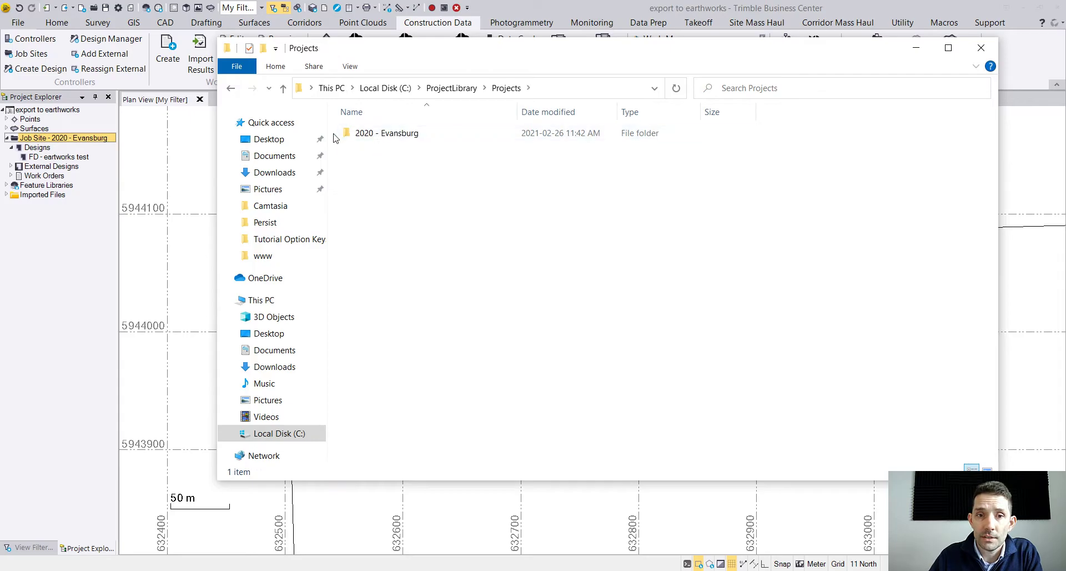
pyautogui.doubleClick(383, 139)
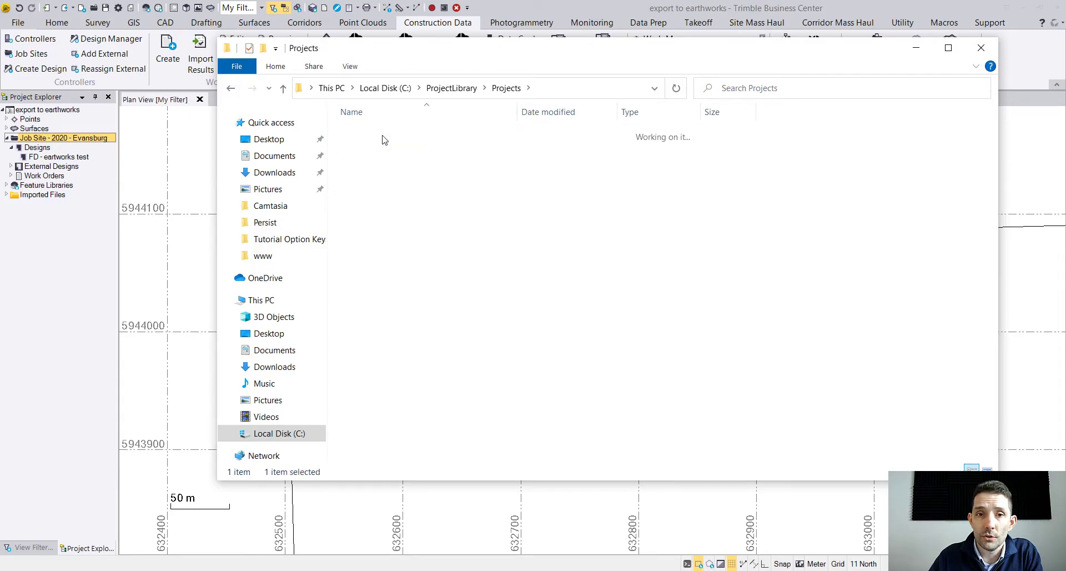
pyautogui.doubleClick(395, 136)
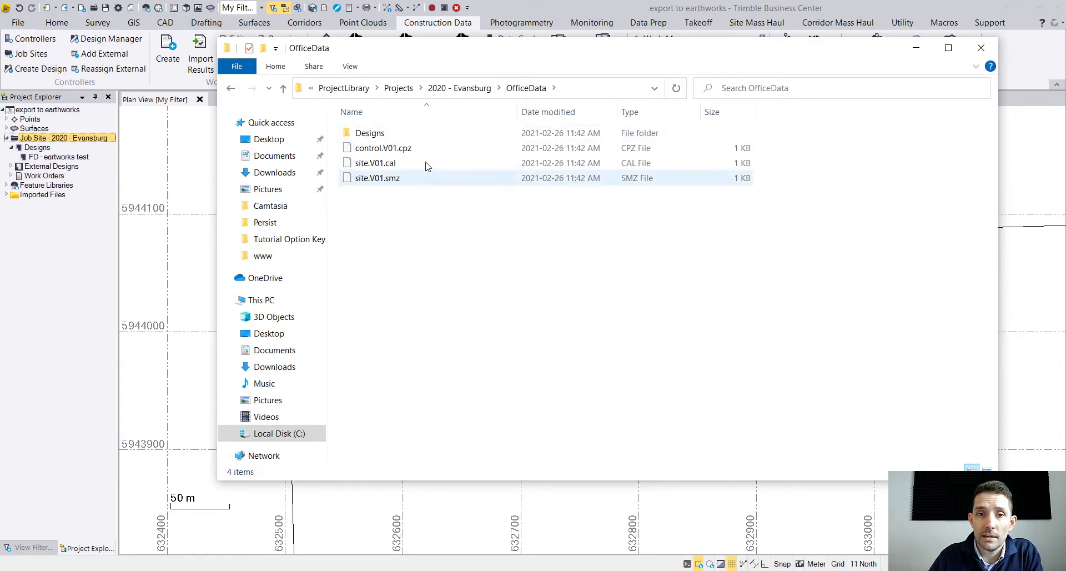
pyautogui.doubleClick(404, 133)
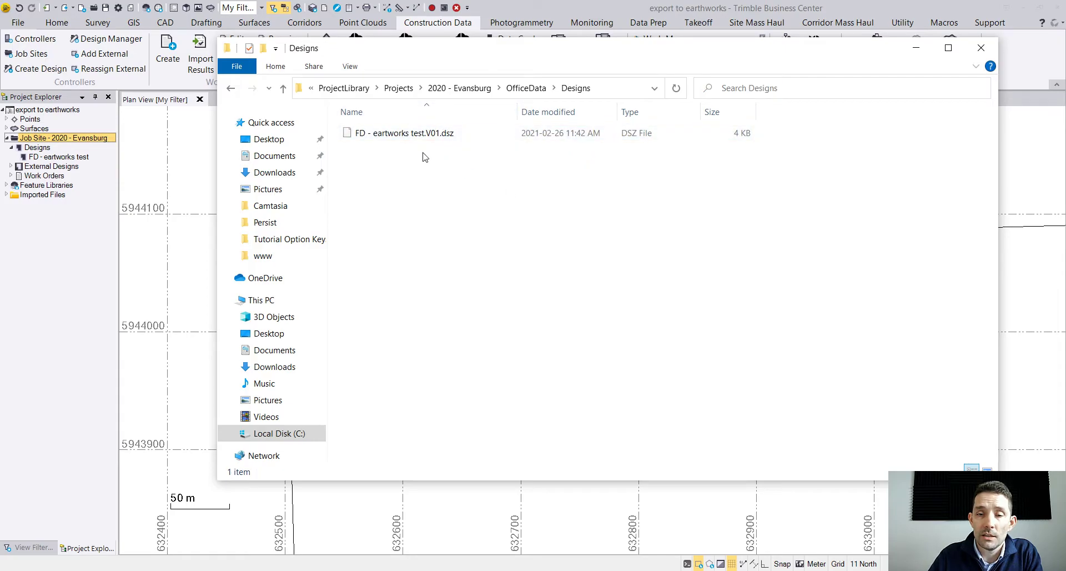
pyautogui.click(528, 89)
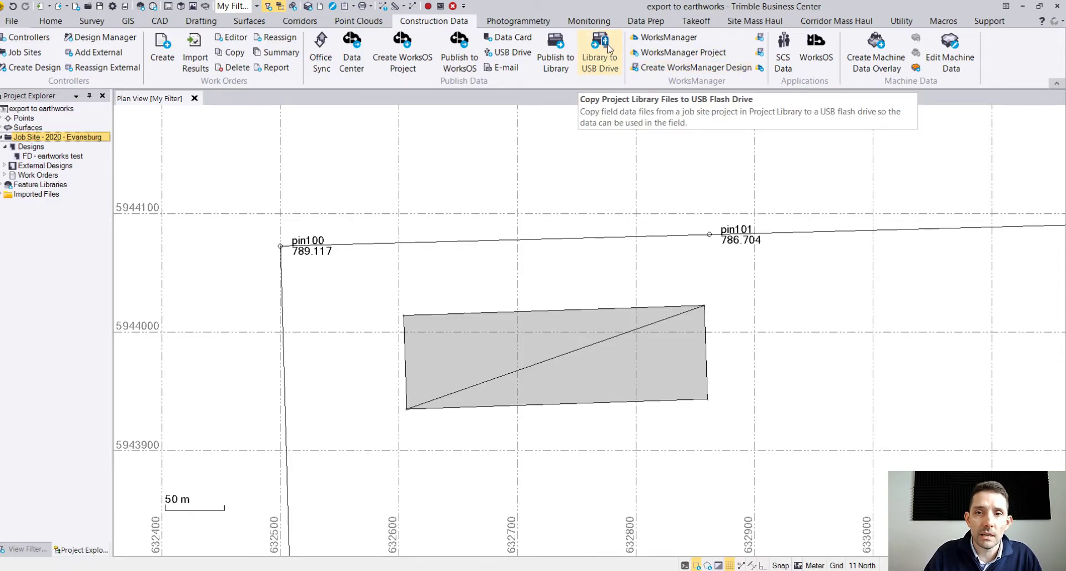
# - In Trimble Business Center, choose STORE N GO (D:) as the USB flash drive location for copying the 2020 - Evansburg library files
pyautogui.click(609, 48)
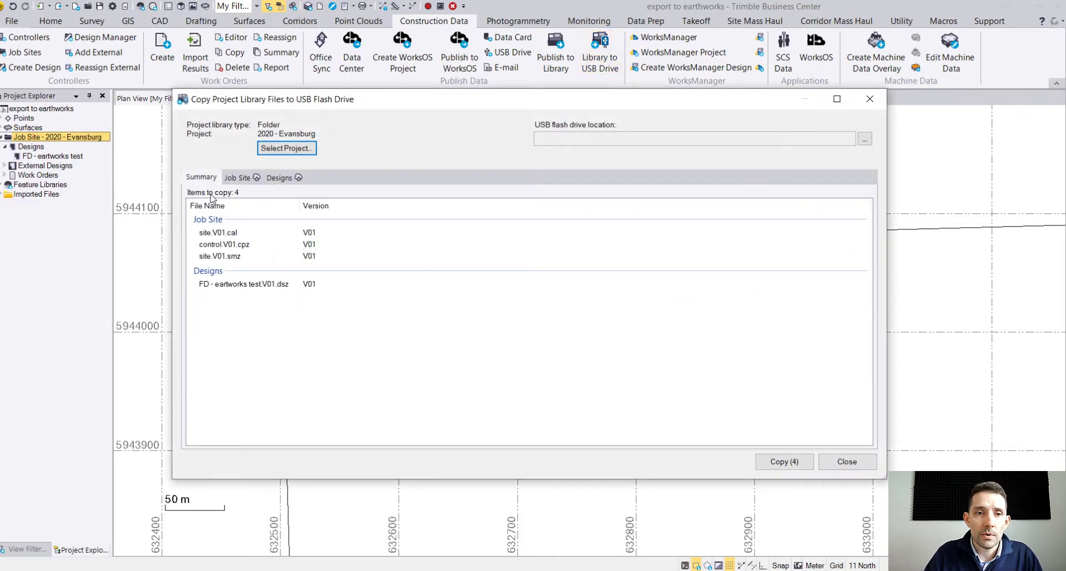
pyautogui.click(238, 178)
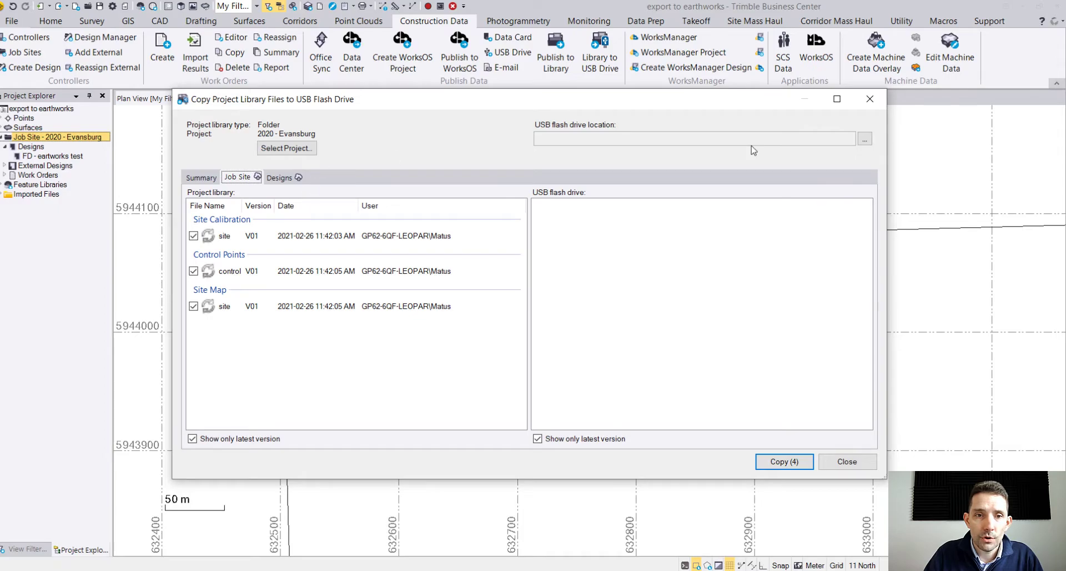
pyautogui.click(868, 140)
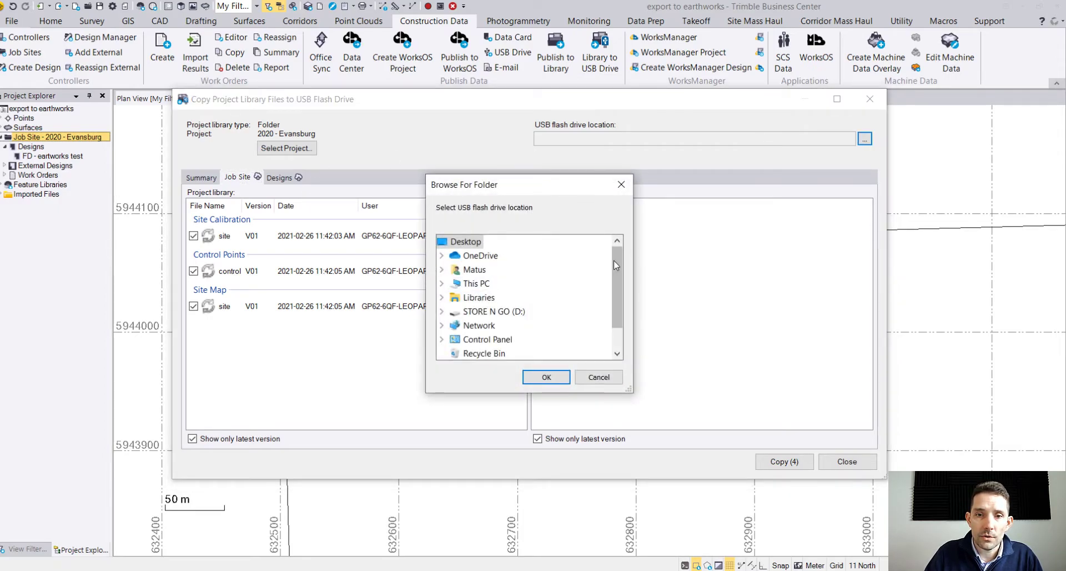
pyautogui.moveTo(614, 260); pyautogui.dragTo(615, 282)
pyautogui.click(530, 284)
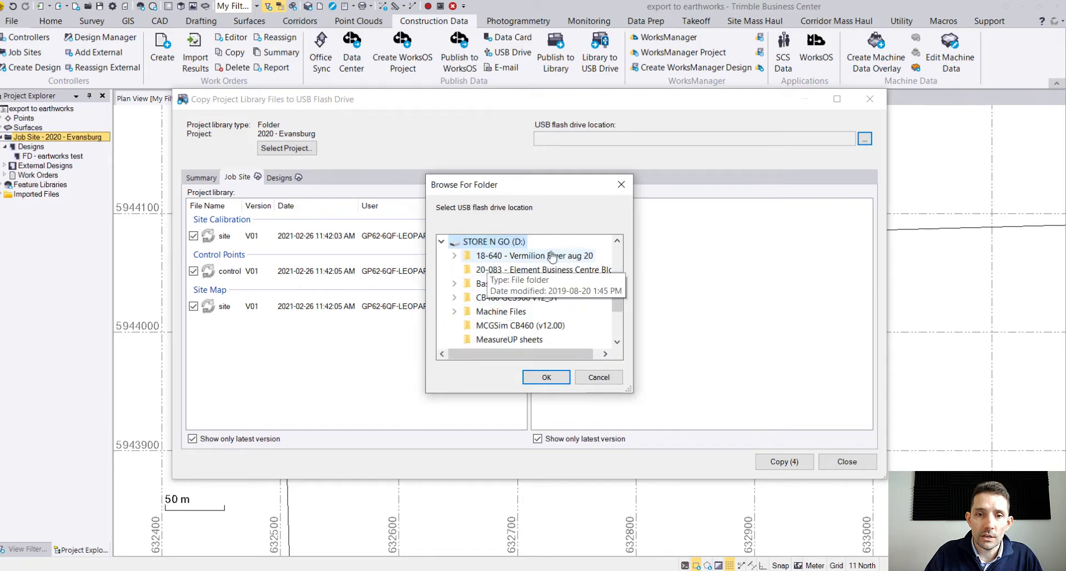
pyautogui.click(547, 377)
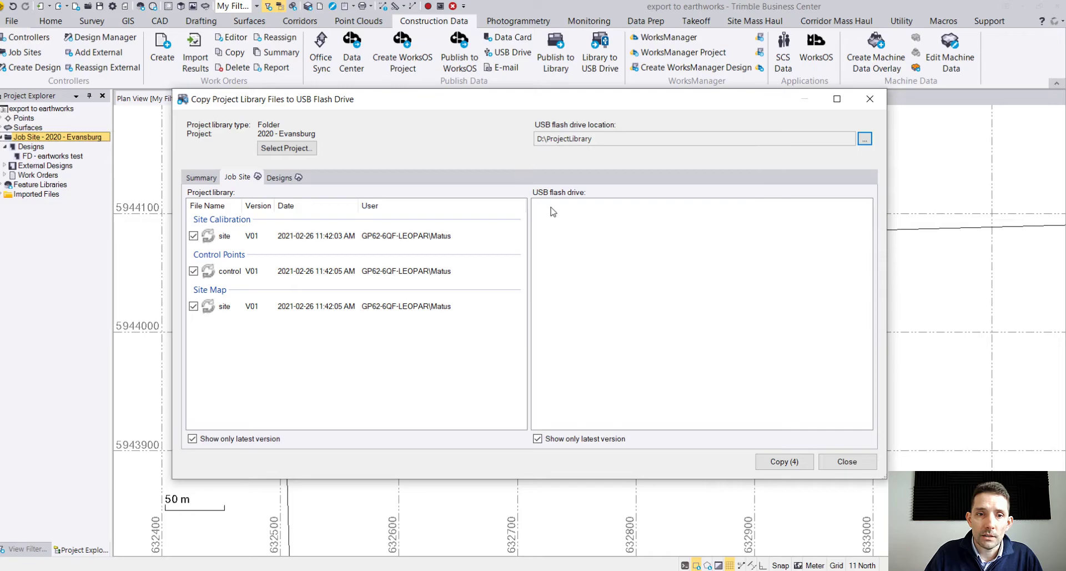
# - Copy the job site files and FD - eartworks test design to the USB drive, viewing the drive's contents during the copy
pyautogui.click(784, 461)
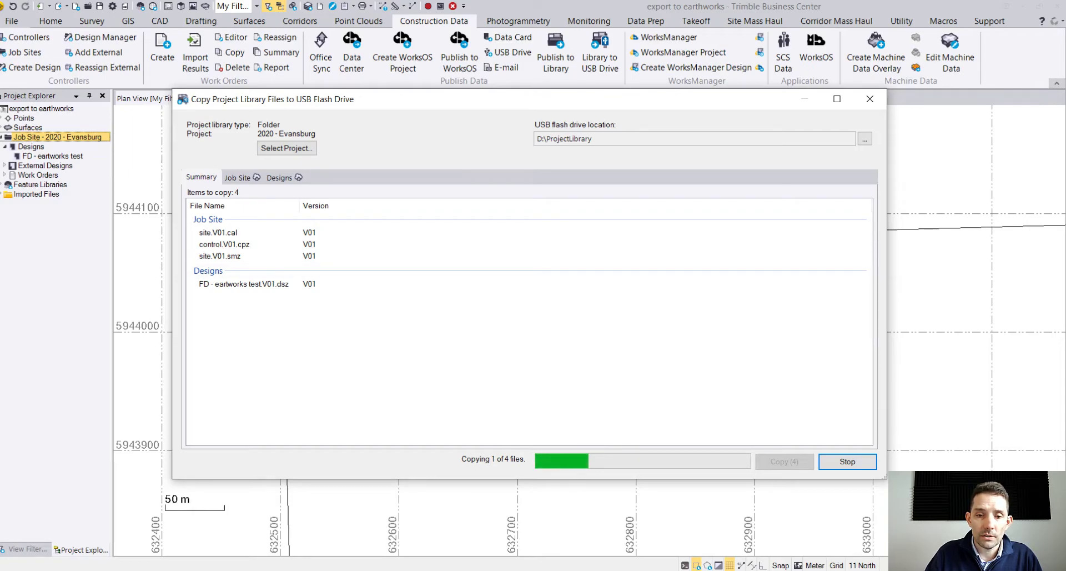
pyautogui.click(424, 570)
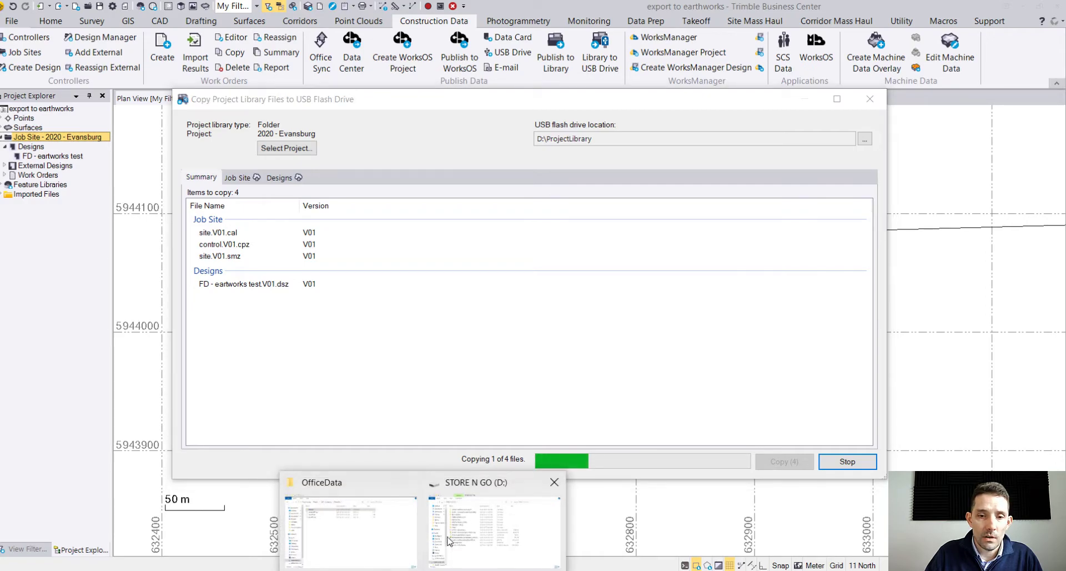
pyautogui.click(481, 511)
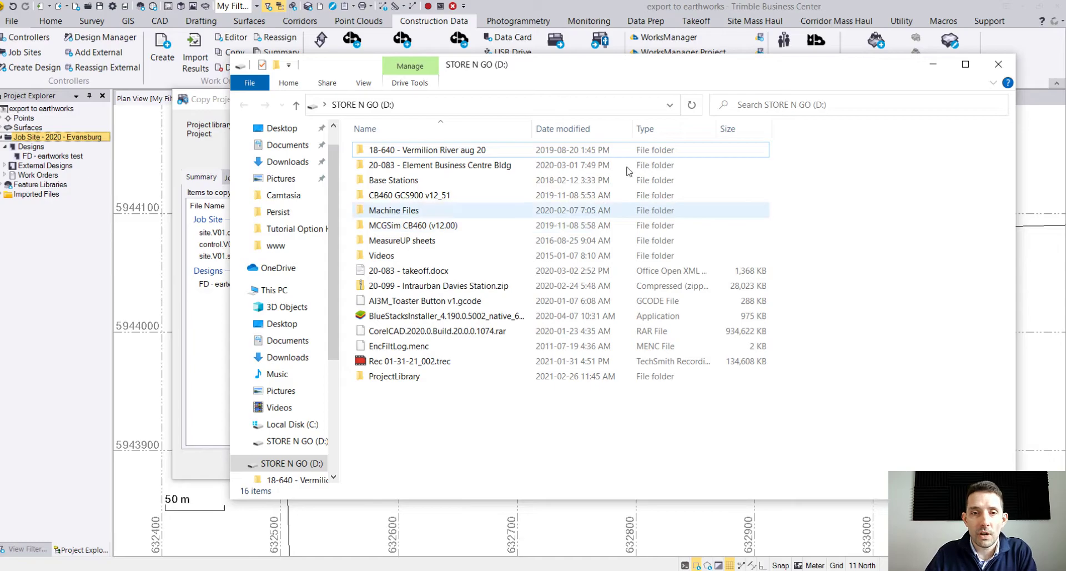
pyautogui.click(935, 65)
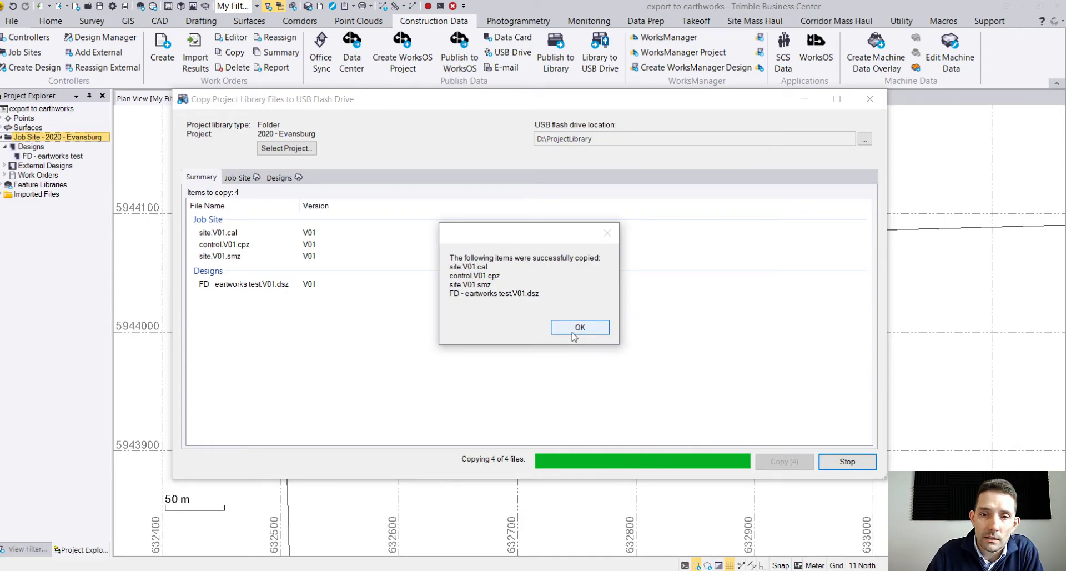
pyautogui.click(593, 329)
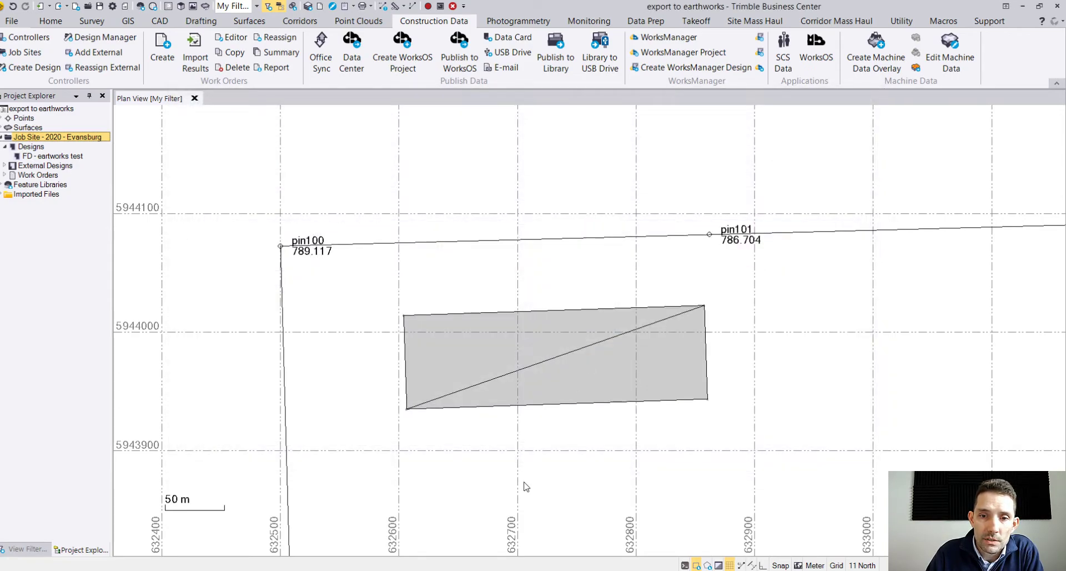
# - In File Explorer, examine the USB drive's ProjectLibrary, covering GeoData and the 2020 - Evansburg OfficeData folder, and close the window
pyautogui.click(500, 483)
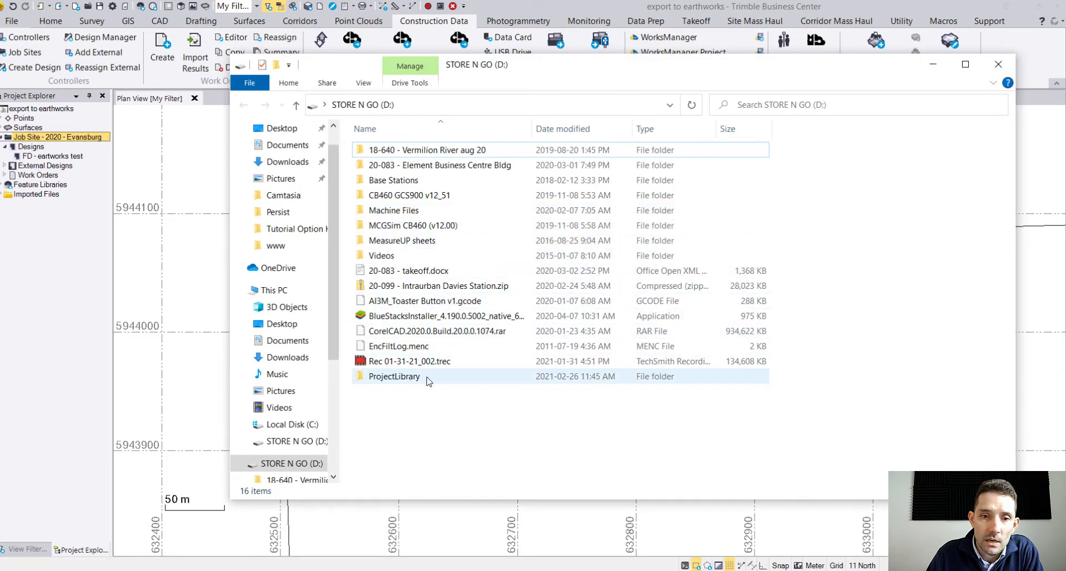
pyautogui.doubleClick(406, 383)
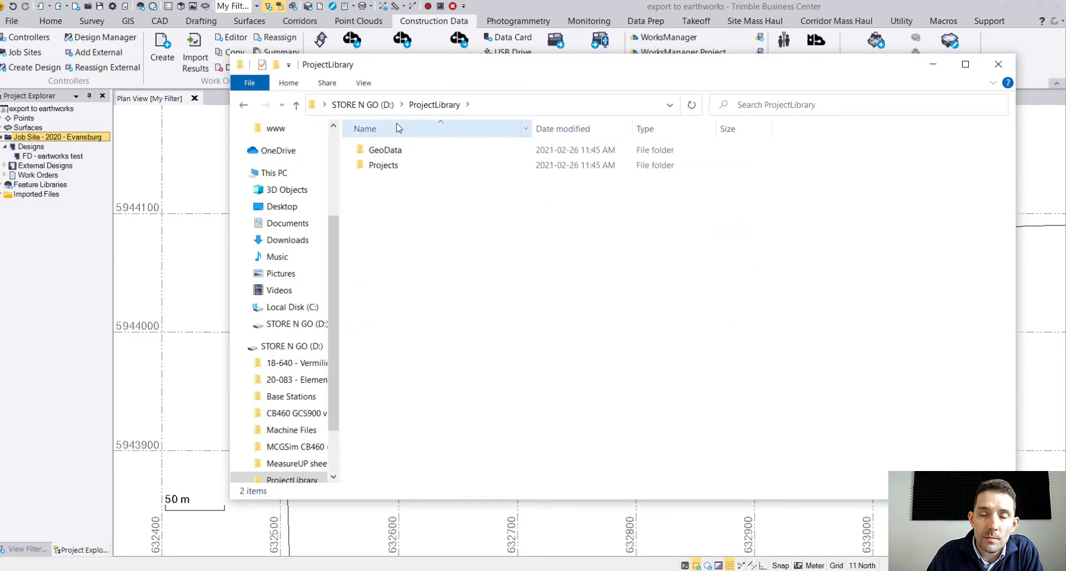
pyautogui.click(383, 155)
pyautogui.doubleClick(383, 150)
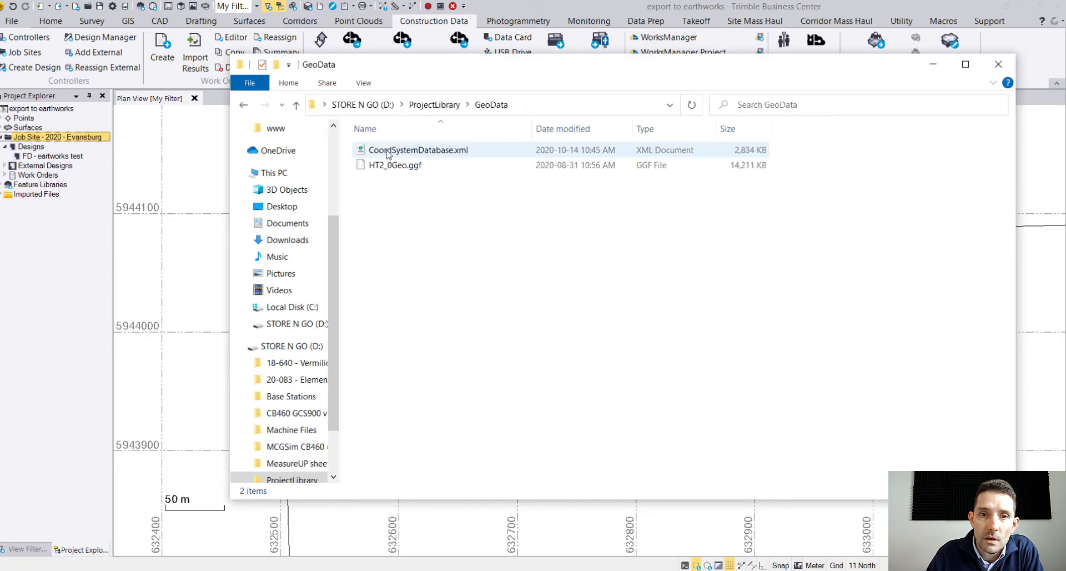
pyautogui.click(434, 105)
pyautogui.doubleClick(388, 166)
pyautogui.doubleClick(410, 151)
pyautogui.doubleClick(418, 150)
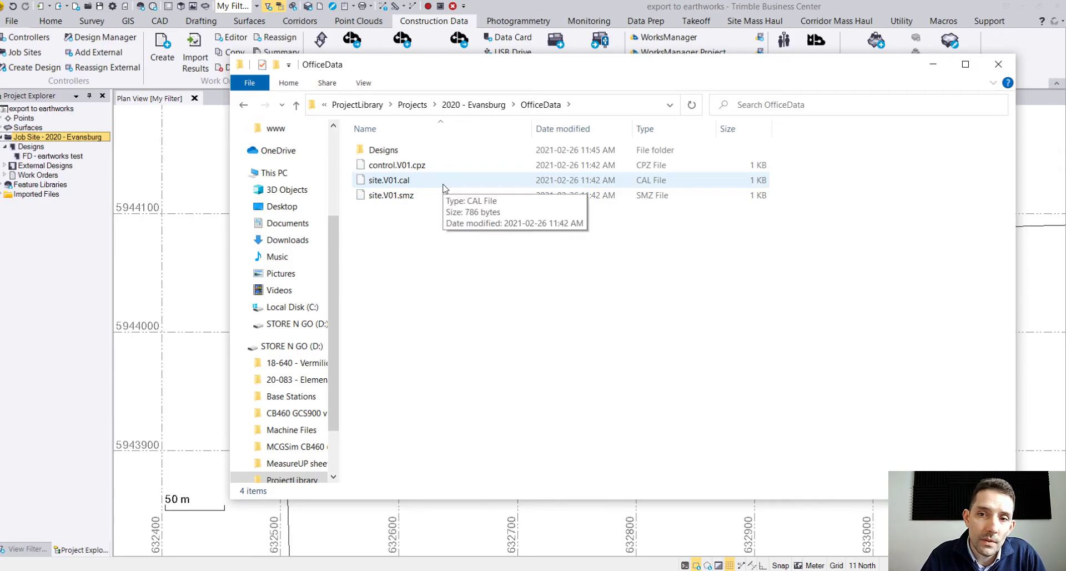
pyautogui.click(1006, 67)
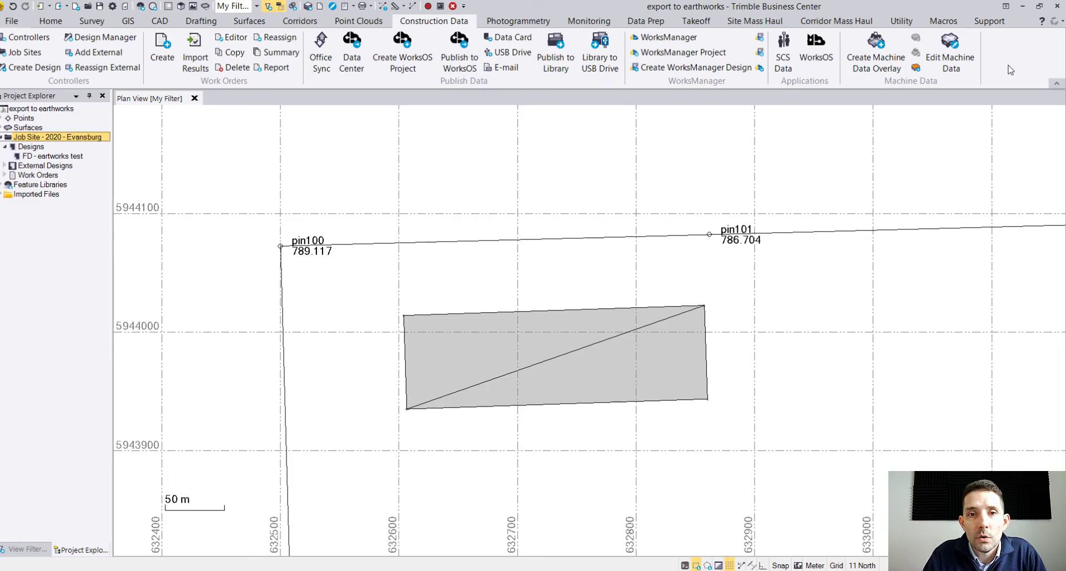